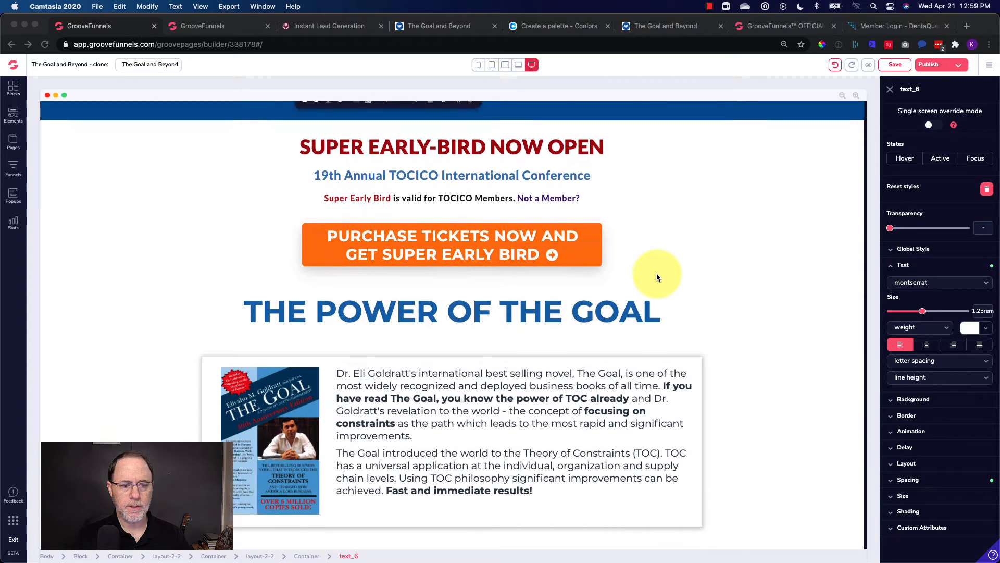
- Examine the original page's early-bird and THE POWER OF THE GOAL sections as a reference for rebuilding the layout
scroll(656, 273, up, 1)
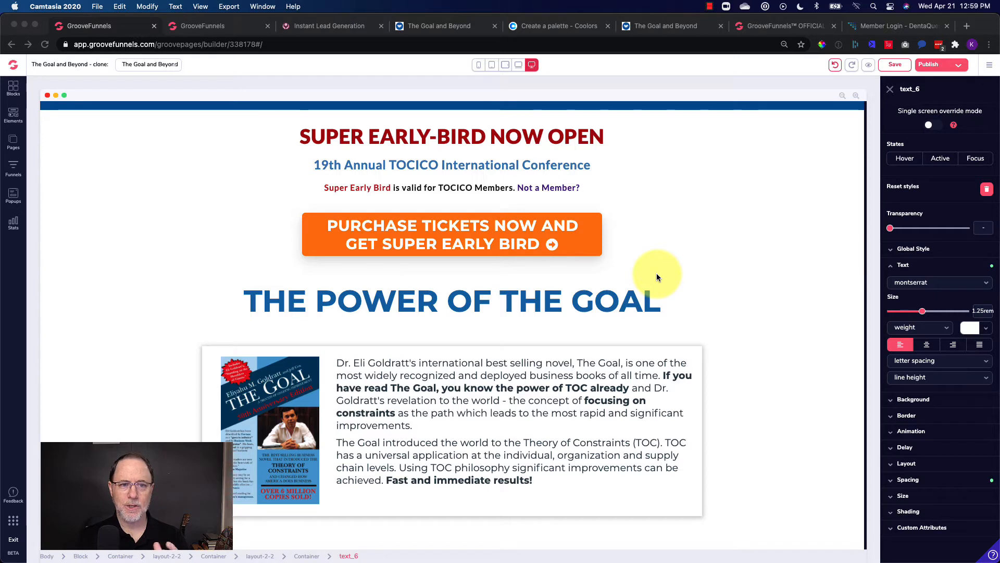
scroll(657, 276, down, 1)
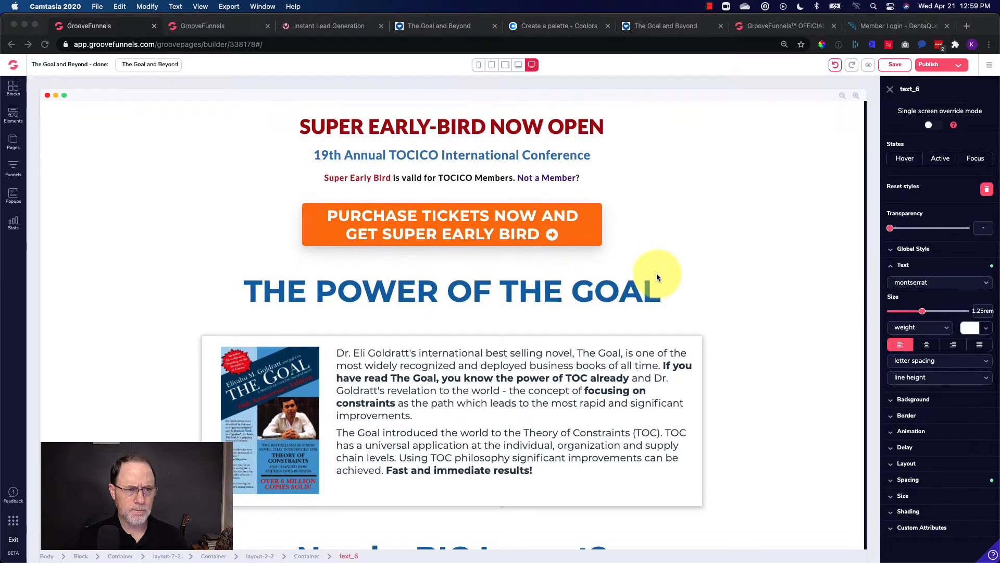
click(239, 31)
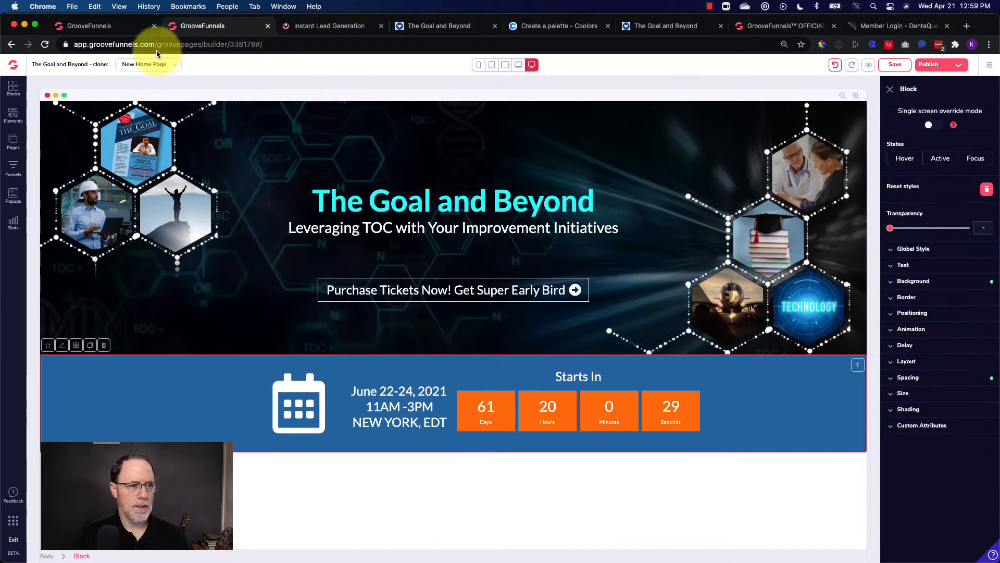
click(135, 33)
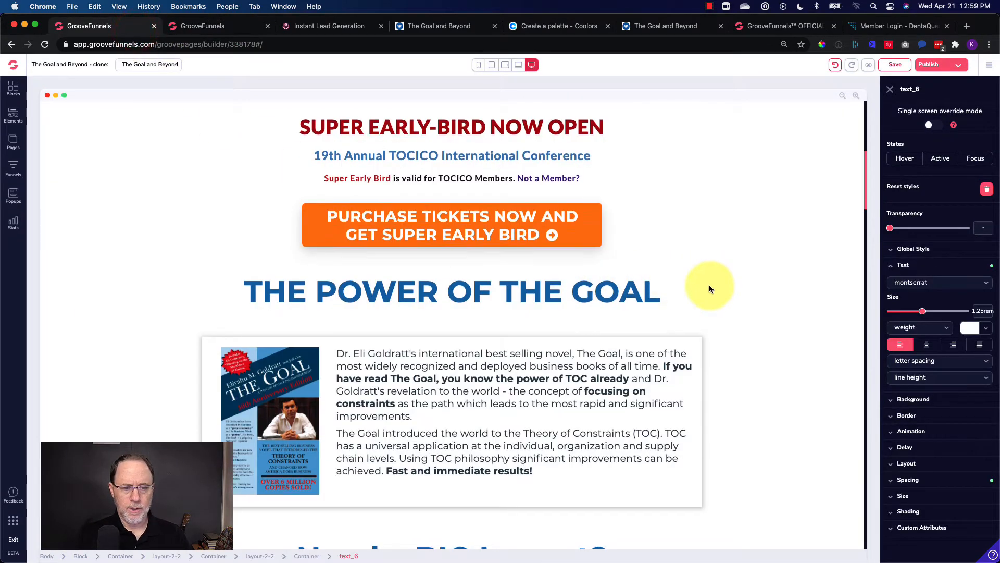
scroll(709, 284, down, 3)
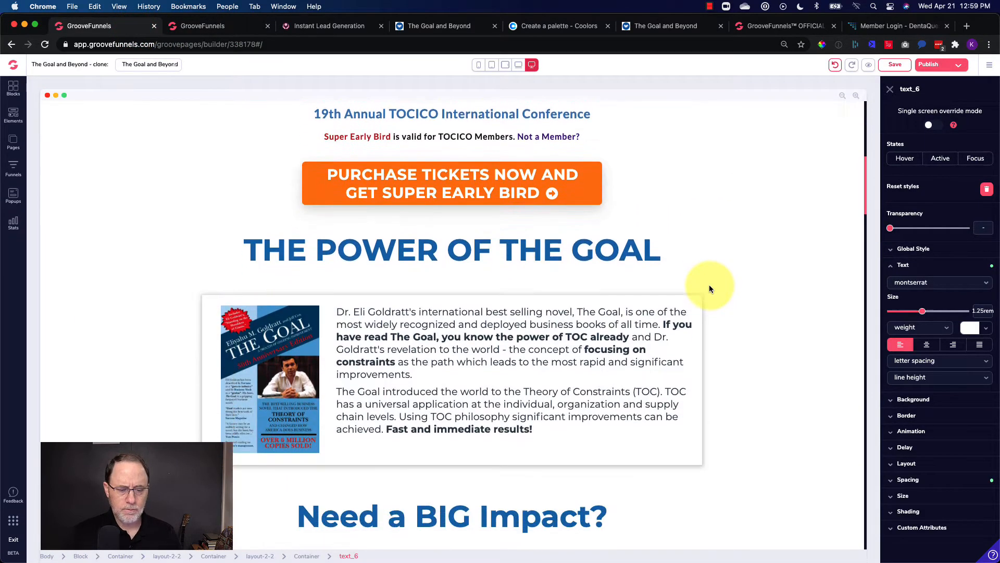
scroll(708, 284, up, 1)
scroll(708, 285, down, 4)
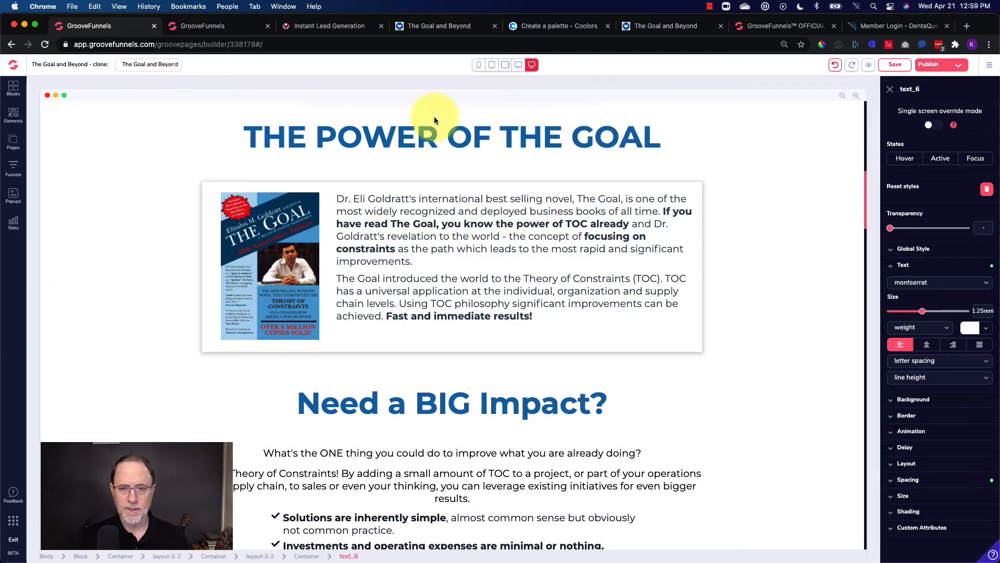
scroll(615, 320, up, 5)
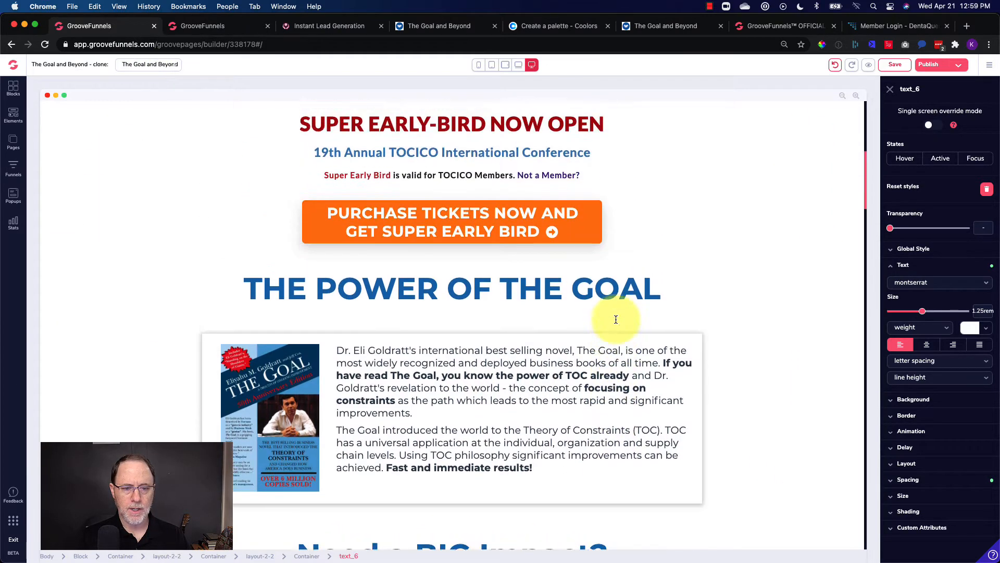
scroll(616, 319, down, 1)
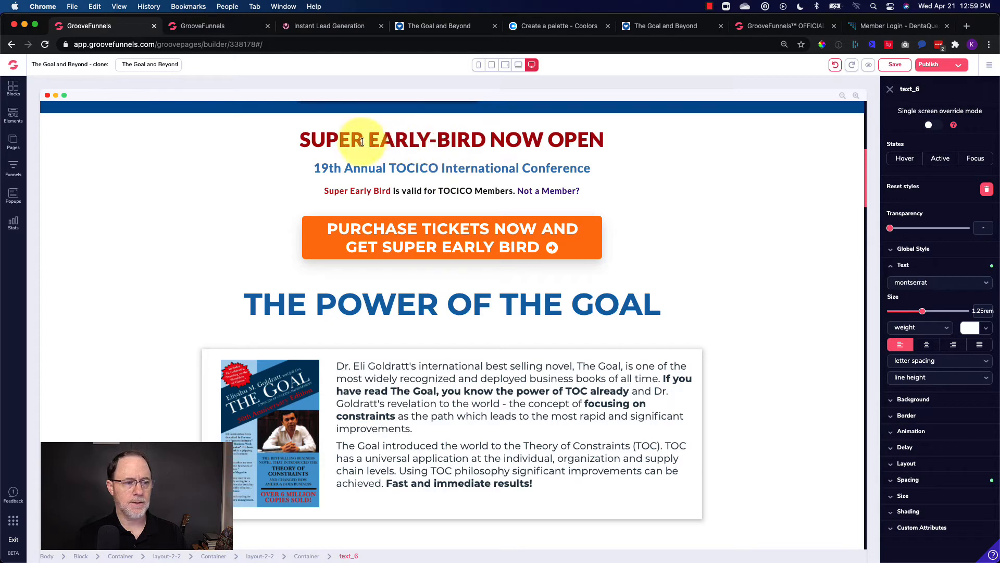
- On the New Home Page, add an empty container wireframe block below the countdown block and nest a Container element inside it
click(212, 27)
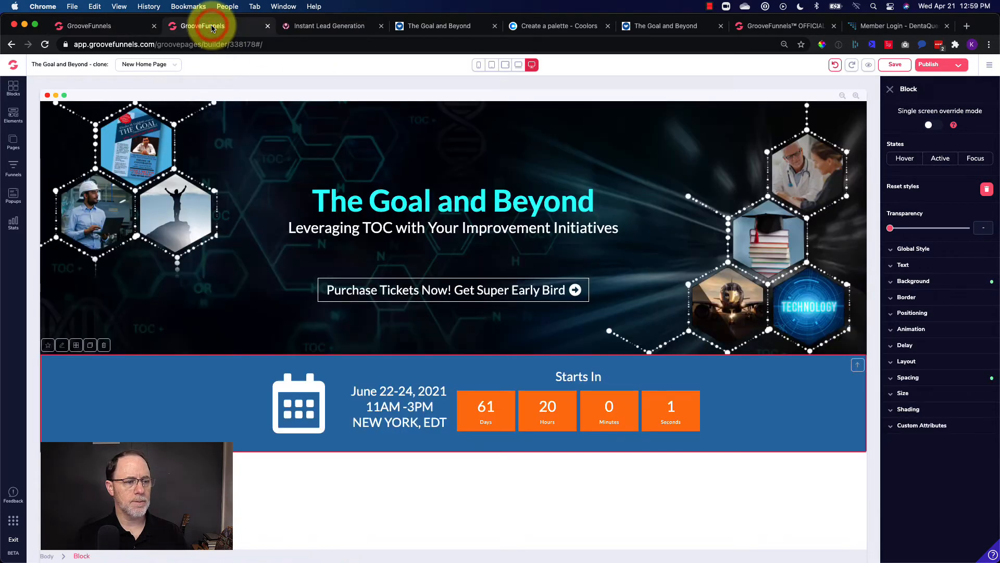
click(14, 89)
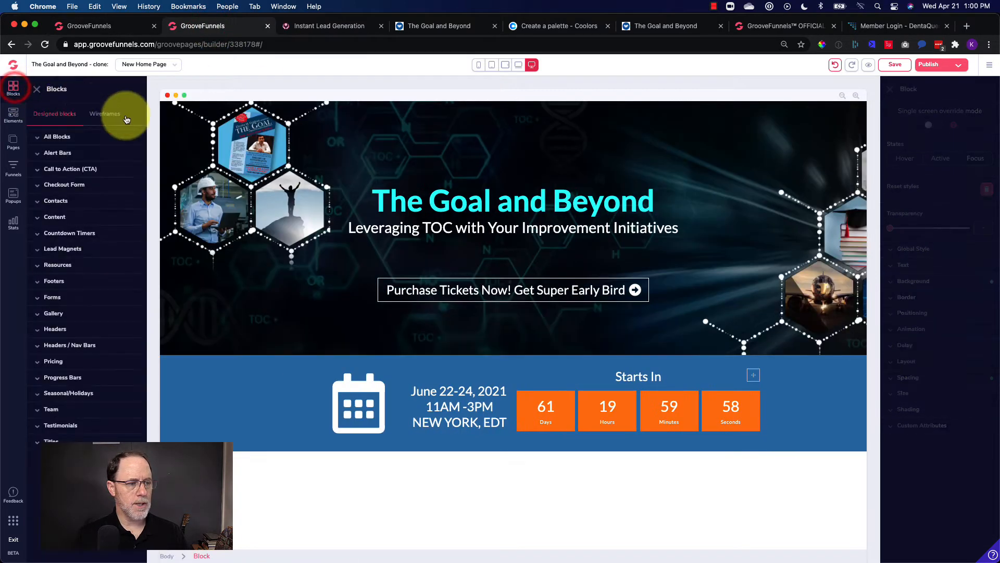
click(104, 113)
click(53, 153)
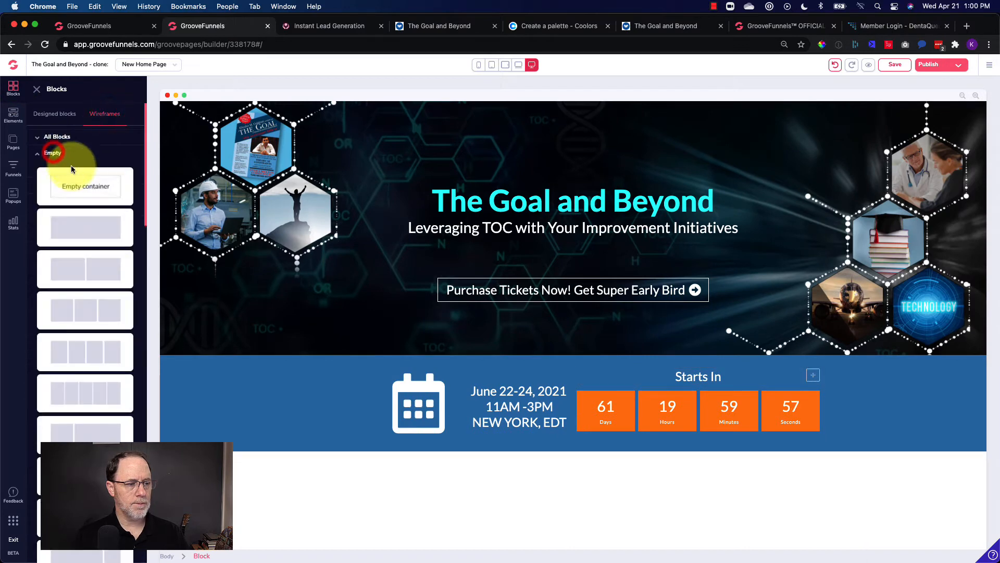
drag(81, 182, 320, 462)
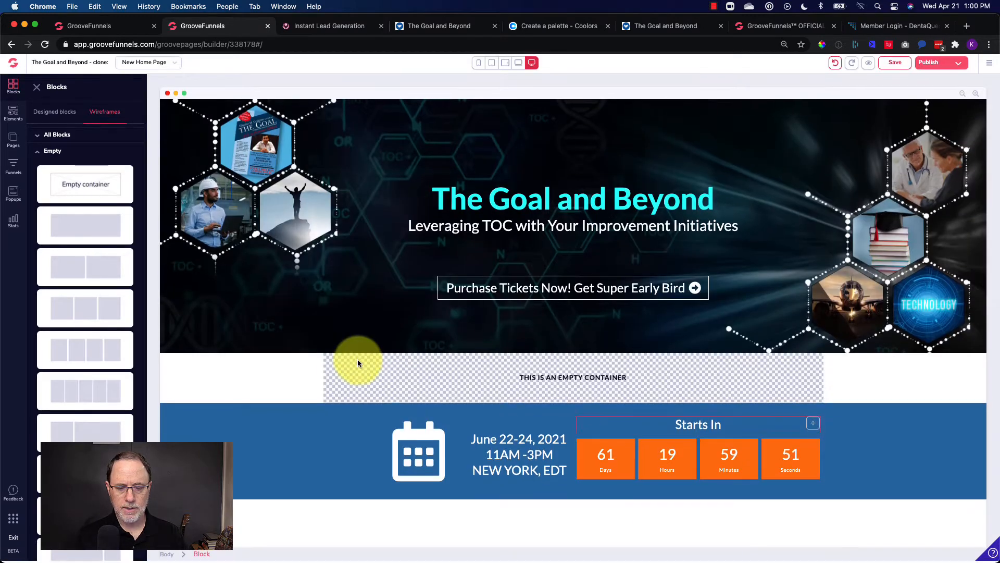
click(977, 365)
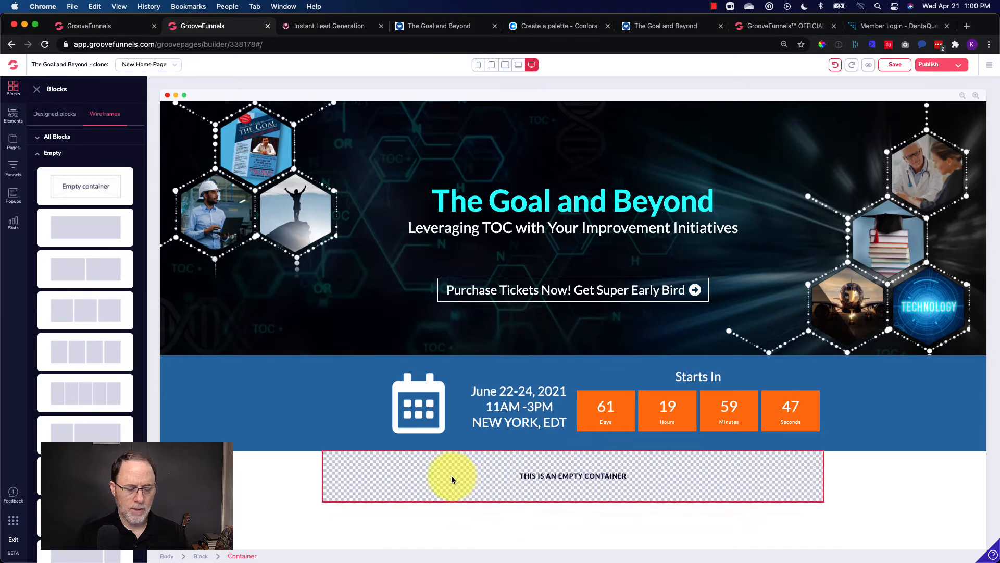
click(14, 115)
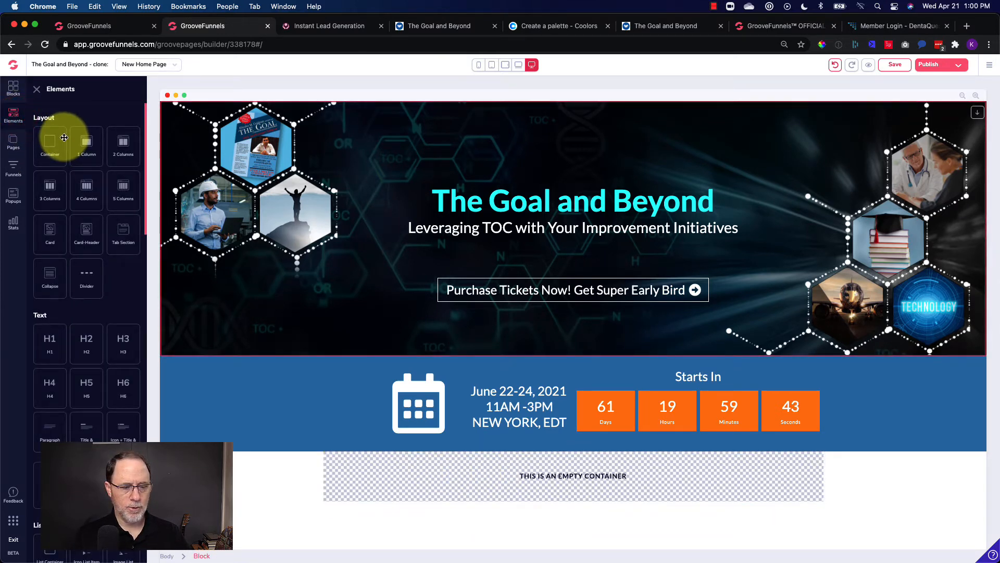
drag(48, 141, 508, 473)
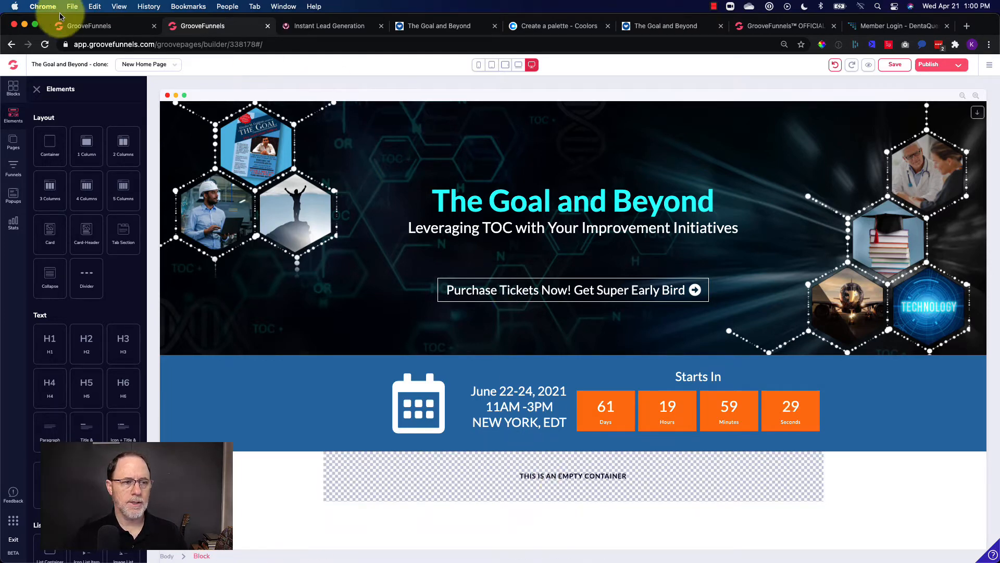
- Copy the "SUPER EARLY-BIRD NOW OPEN" heading text from the original page
click(89, 26)
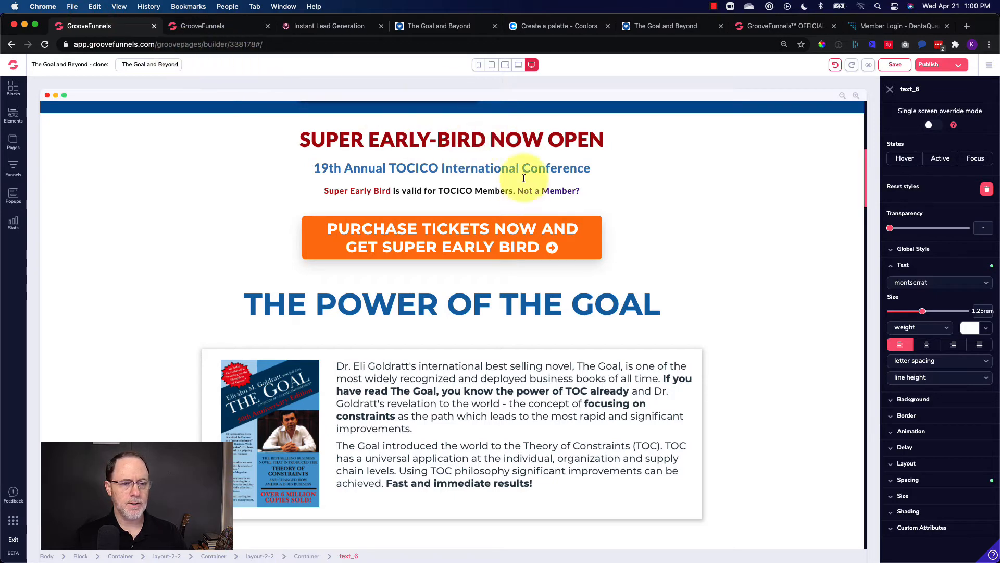
double_click(473, 140)
key(super+c)
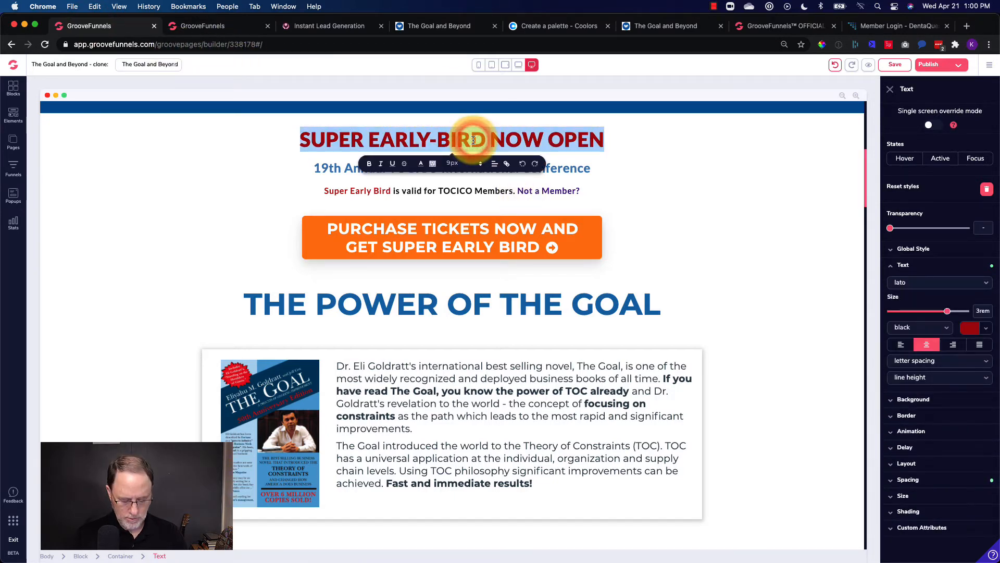
- Add an H3 heading to the New Home Page's nested container and replace its placeholder with the copied "SUPER EARLY-BIRD NOW OPEN" text
click(224, 33)
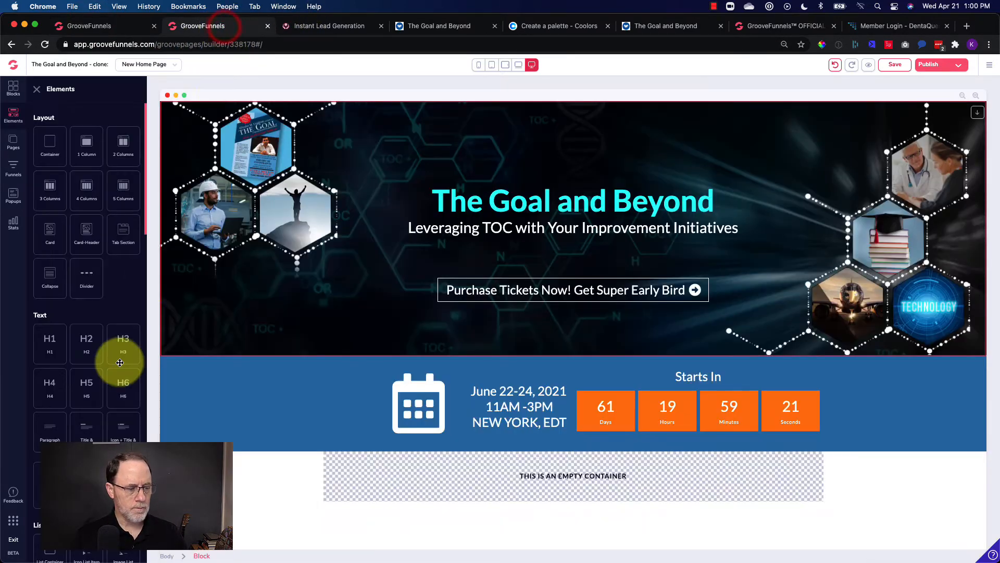
scroll(120, 360, down, 3)
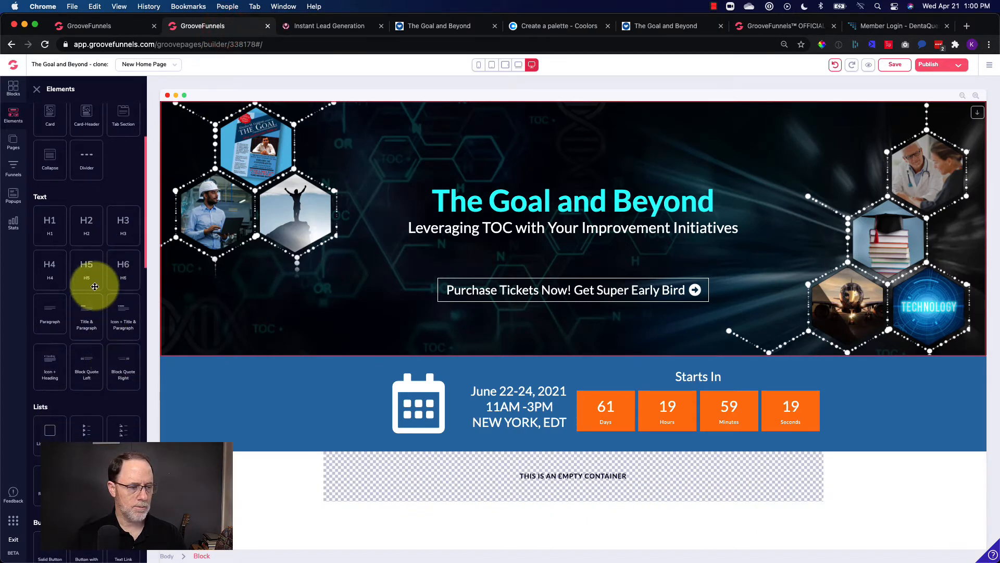
drag(123, 223, 505, 465)
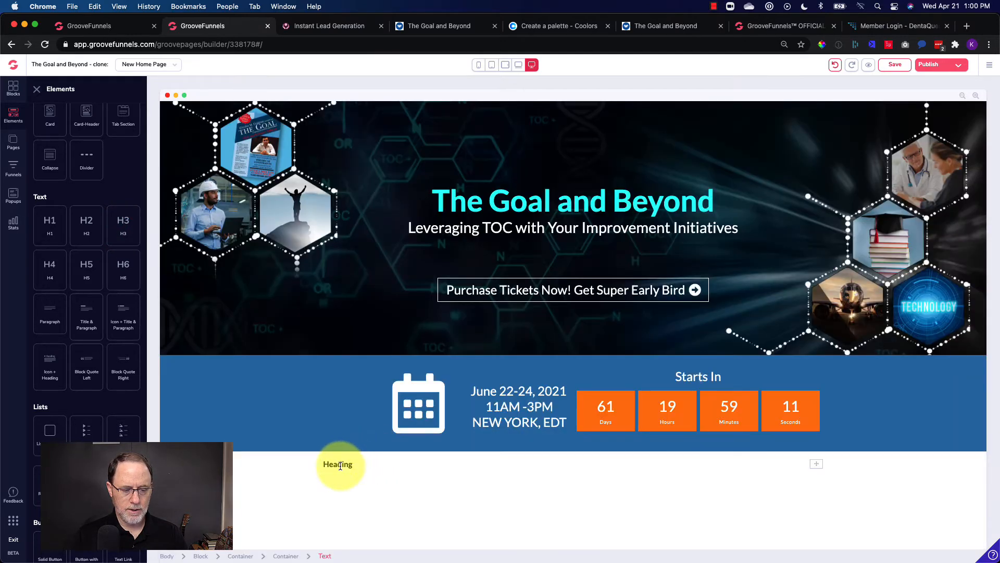
click(341, 465)
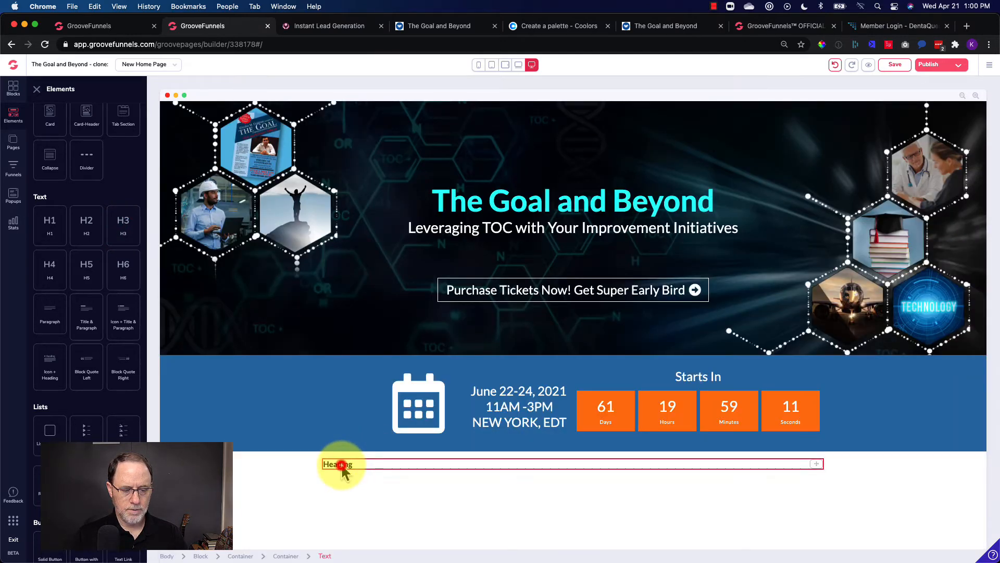
key(super+v)
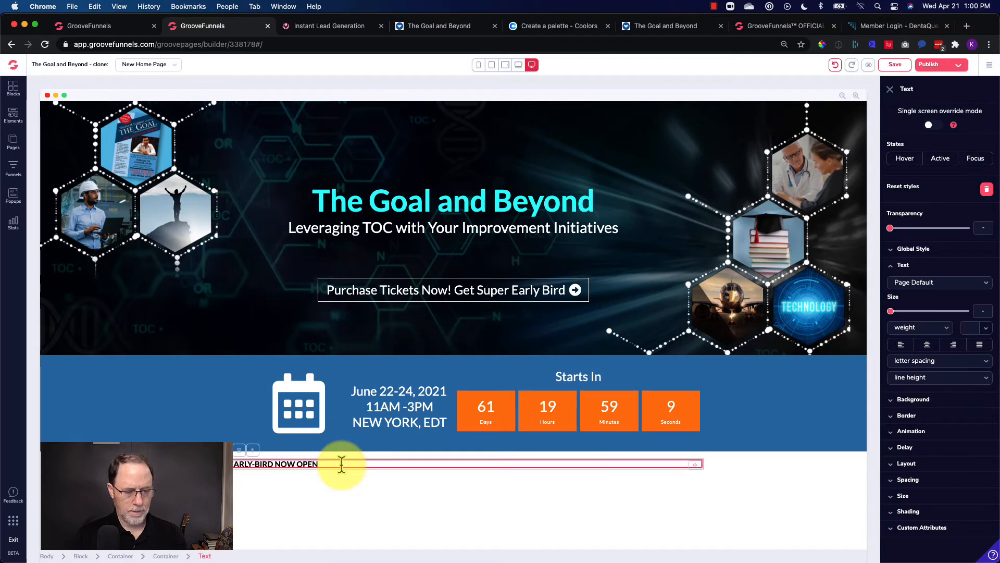
- Copy the hex text color of the original page's "SUPER EARLY-BIRD NOW OPEN" heading
click(134, 26)
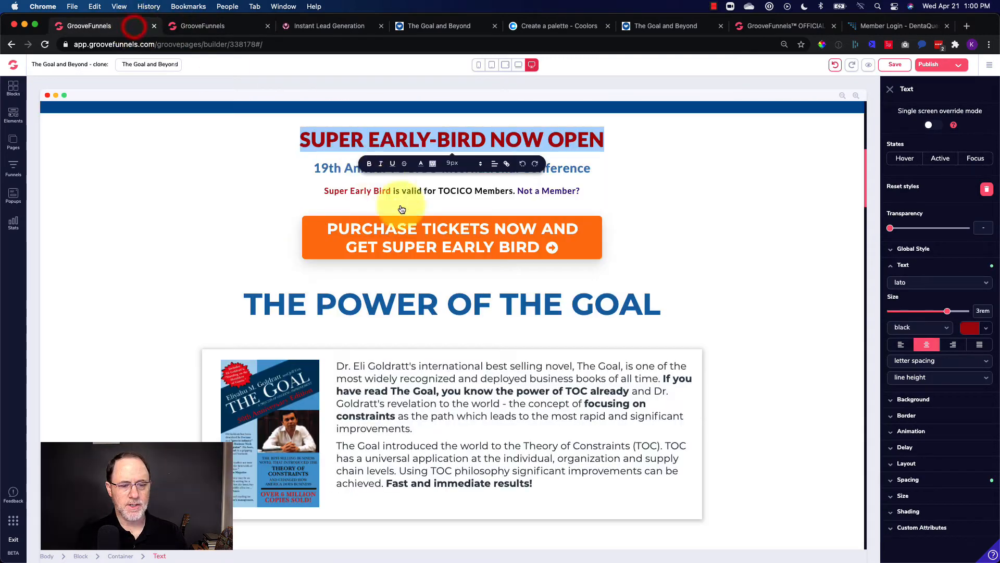
click(559, 137)
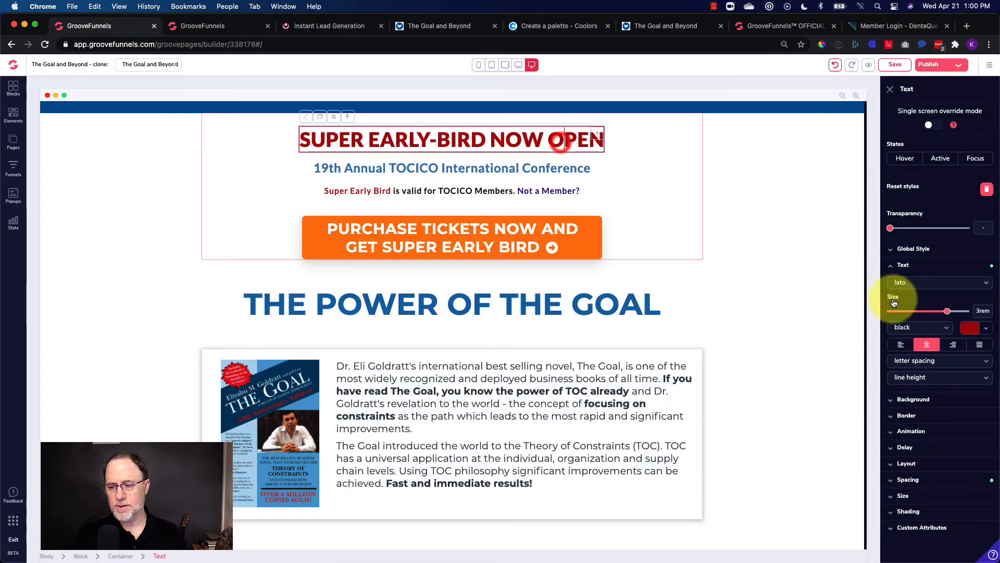
click(986, 327)
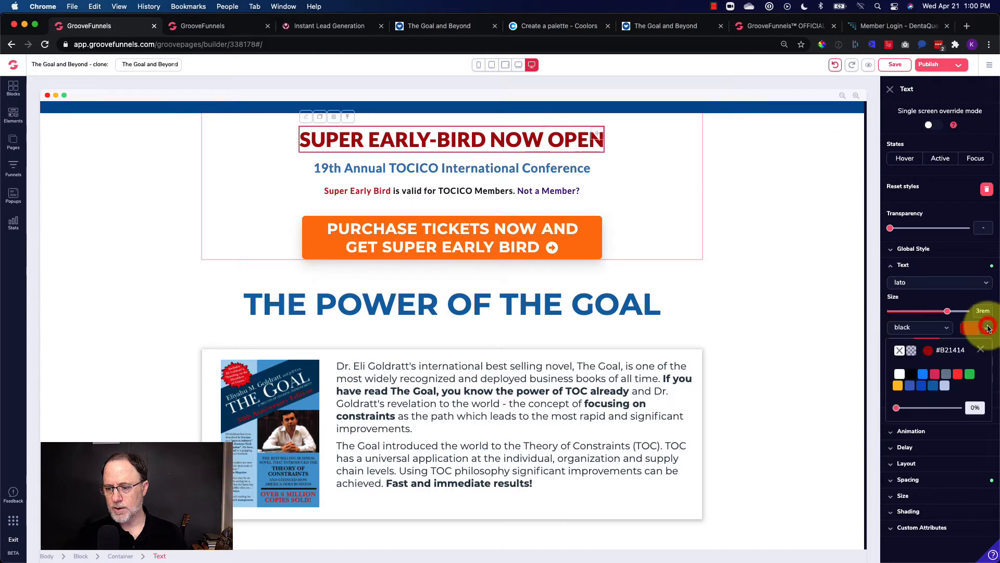
click(928, 355)
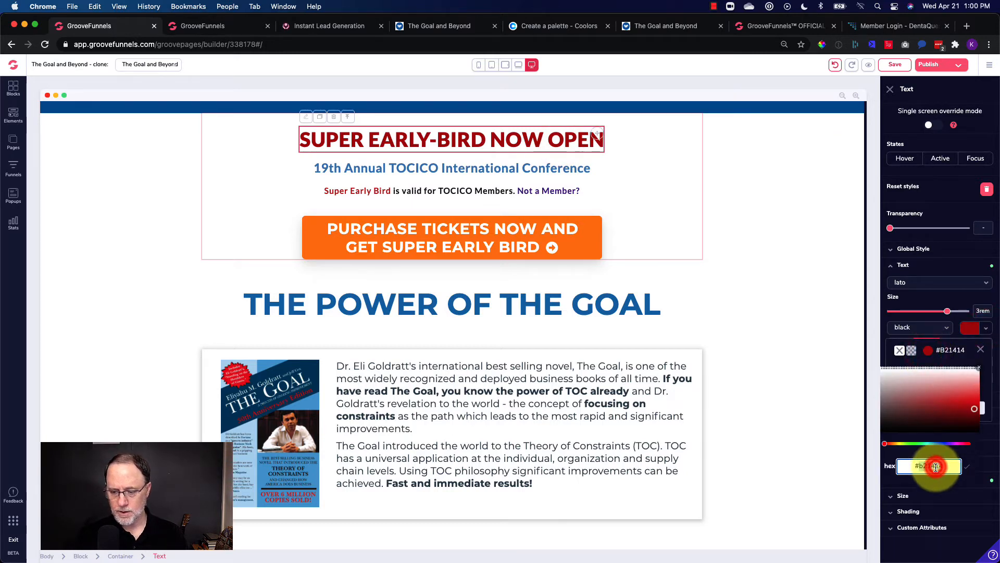
- Set the new early-bird heading's text size to 3rem and center it
click(238, 24)
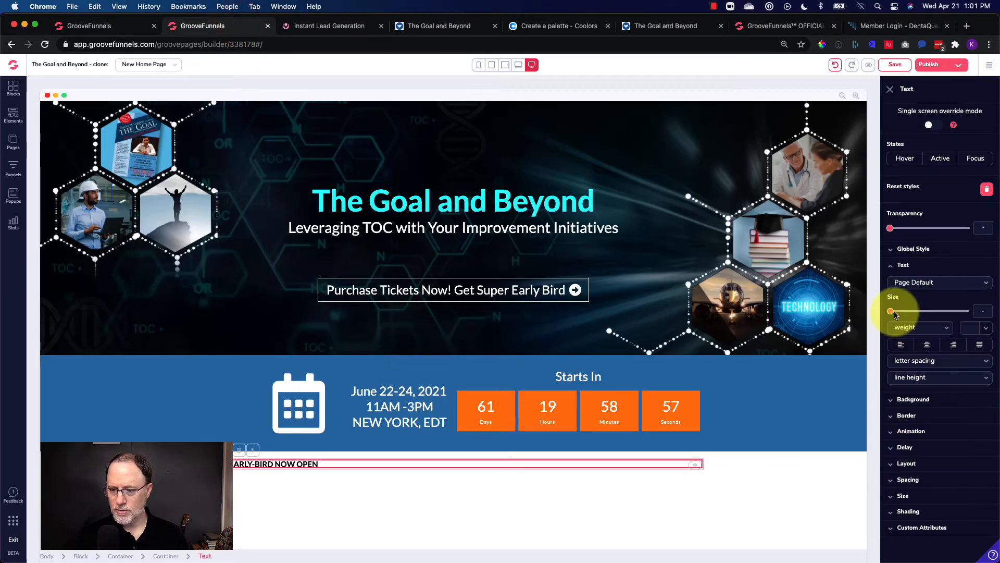
drag(893, 313, 946, 312)
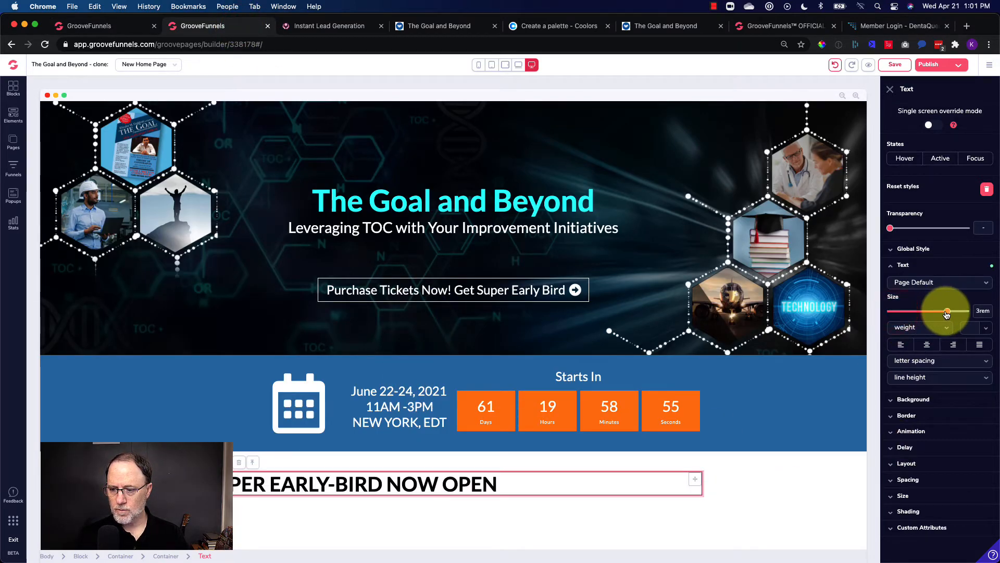
click(926, 344)
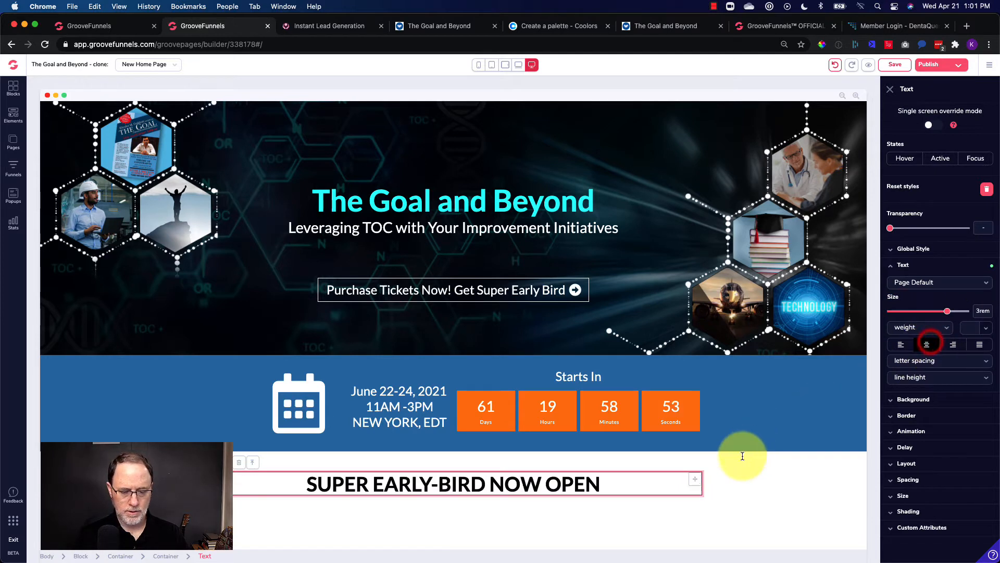
- Set the new early-bird heading's text color to #b21414
click(981, 329)
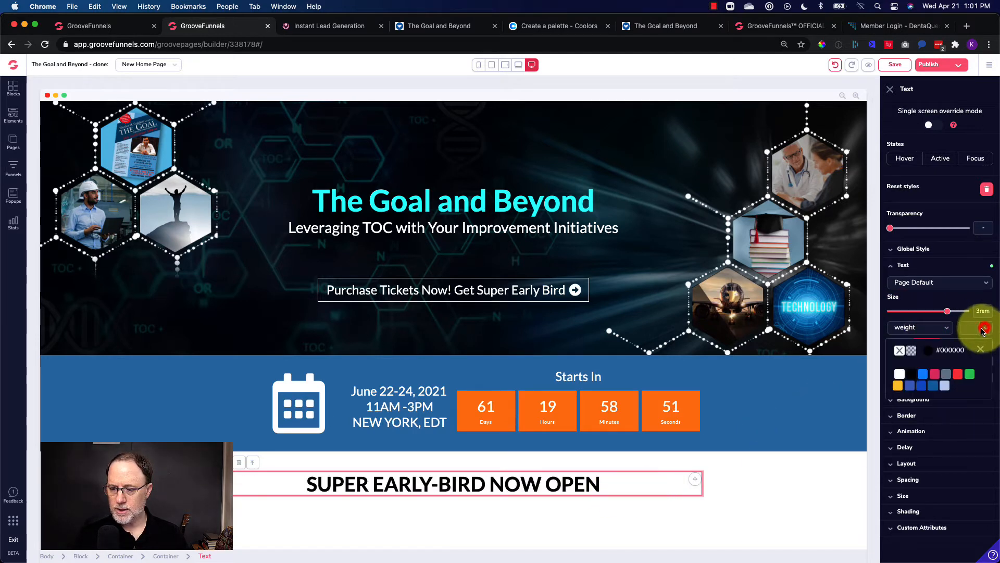
click(928, 350)
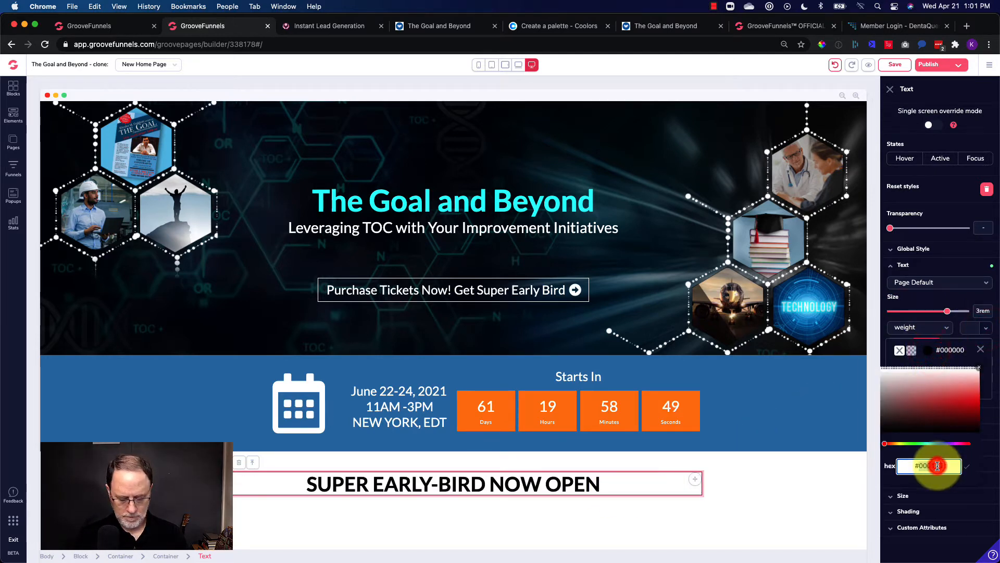
text(#b21414)
click(967, 465)
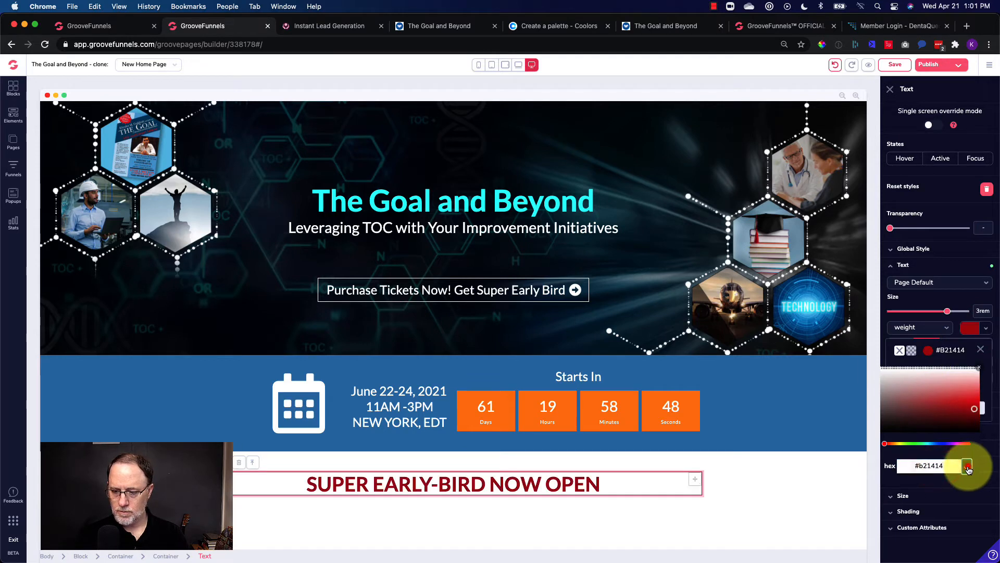
click(767, 474)
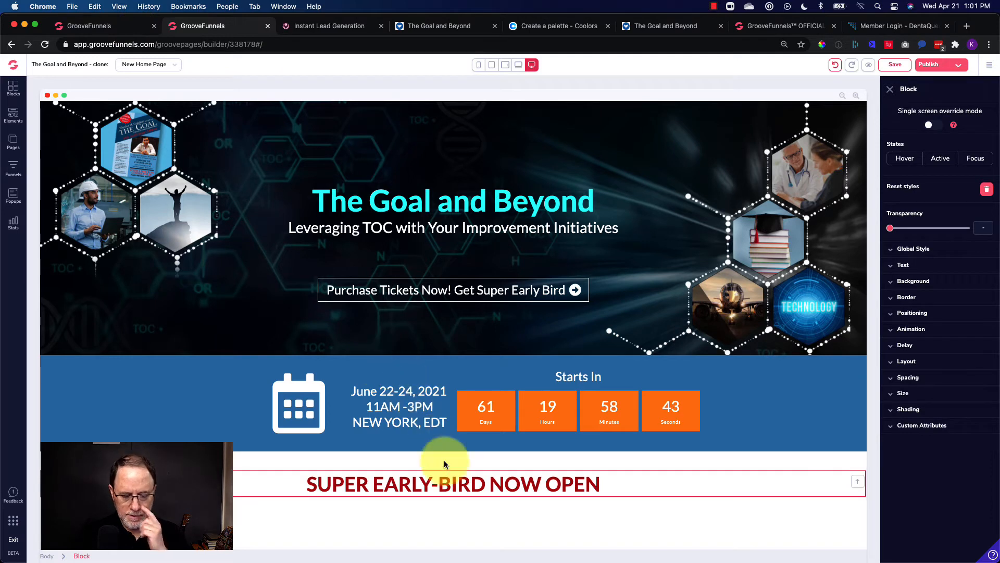
click(612, 488)
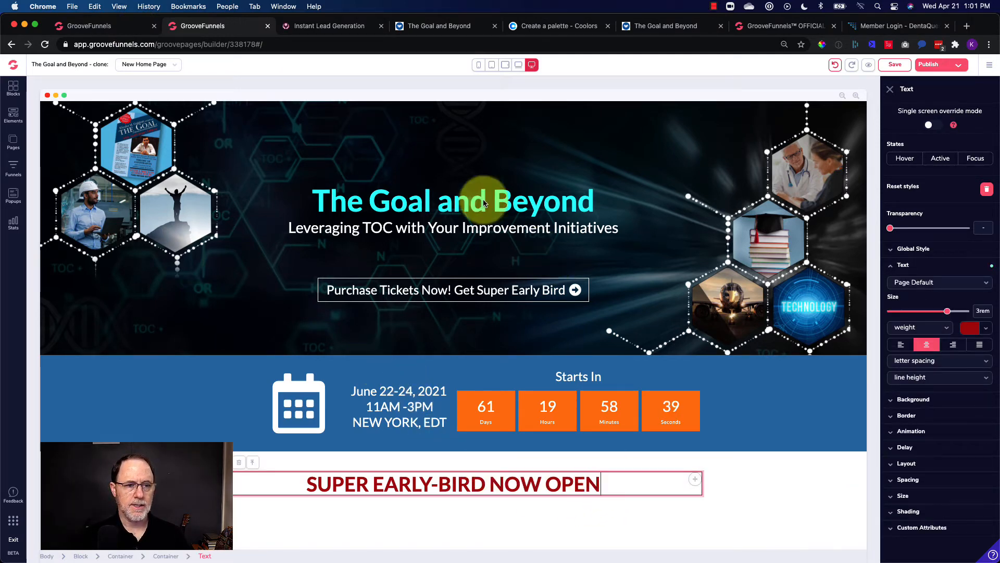
- Check the original page's conference subheading and add an empty container beneath the "SUPER EARLY-BIRD NOW OPEN" heading on the New Home Page
click(122, 28)
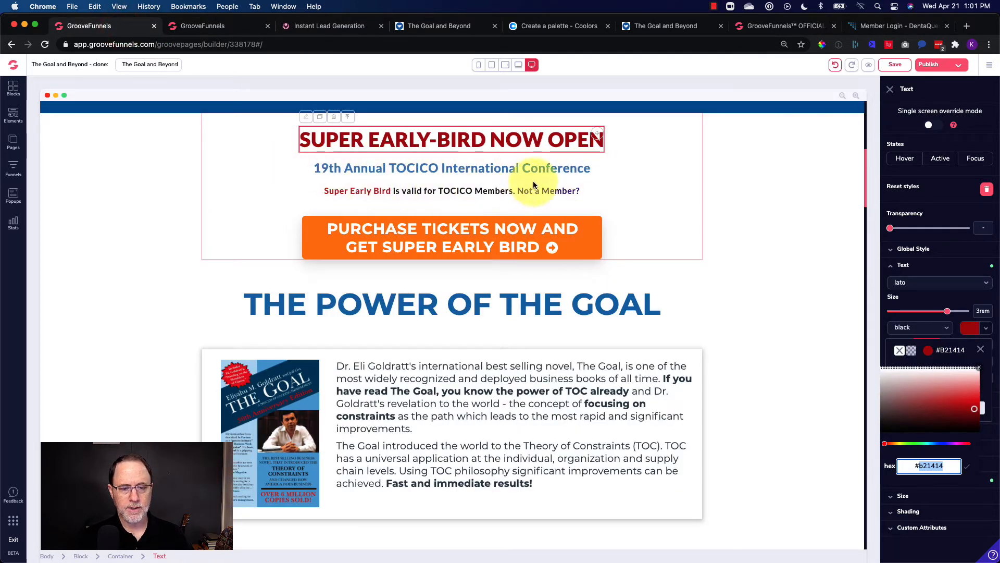
click(478, 169)
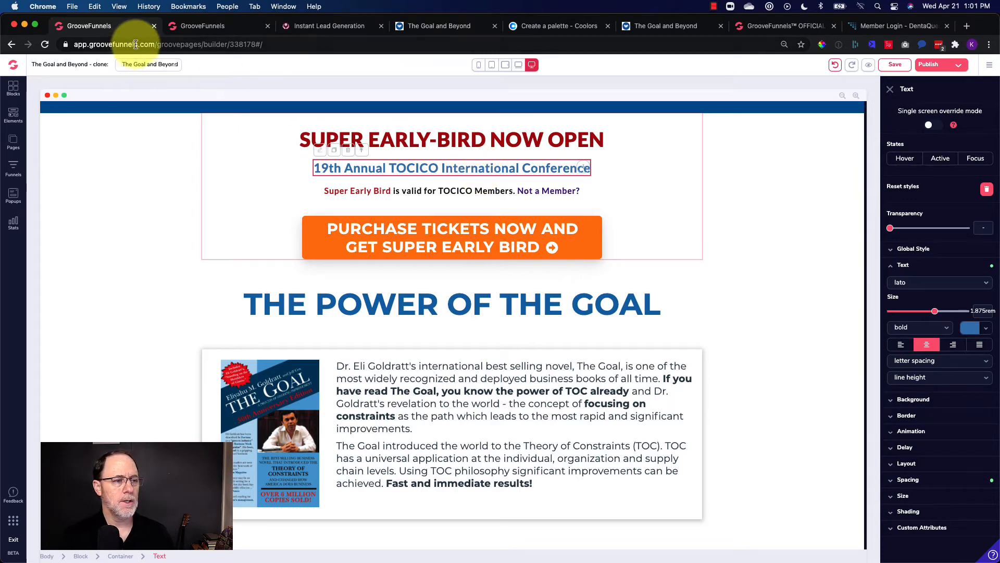
click(211, 26)
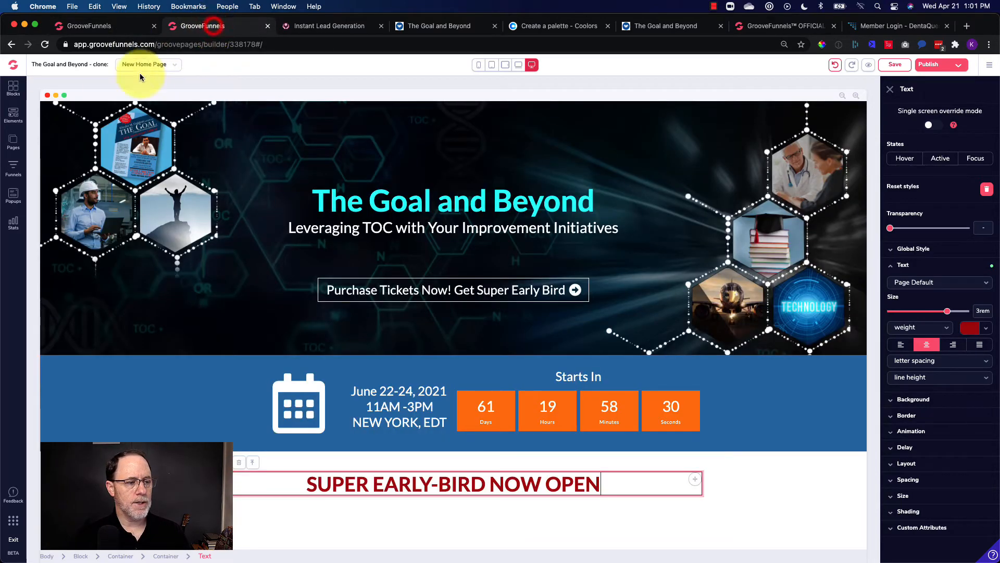
click(13, 113)
drag(51, 144, 539, 492)
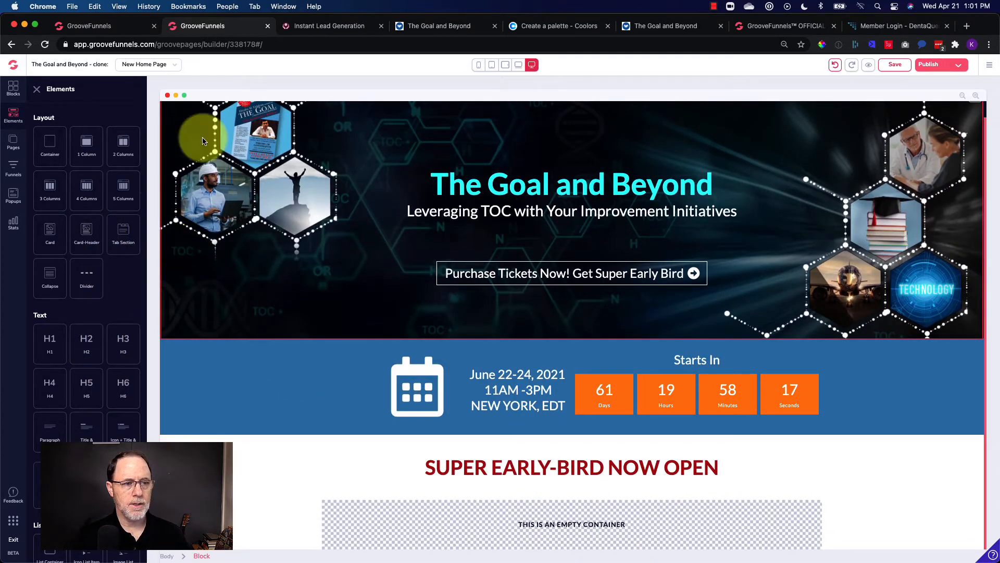
- Add an H3 heading in the new container and replace its placeholder with the original page's "19th Annual TOCICO International Conference" text
click(115, 25)
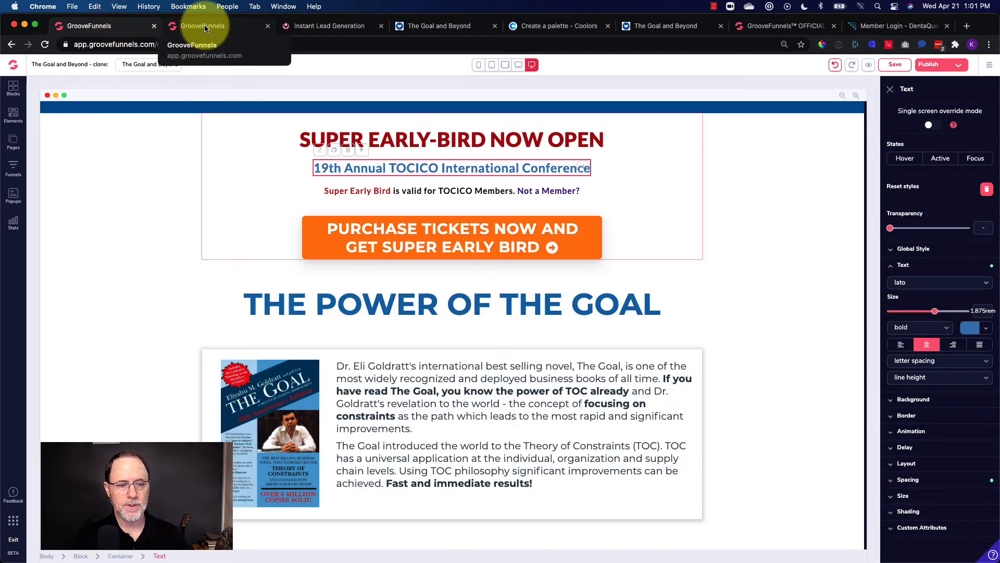
double_click(396, 167)
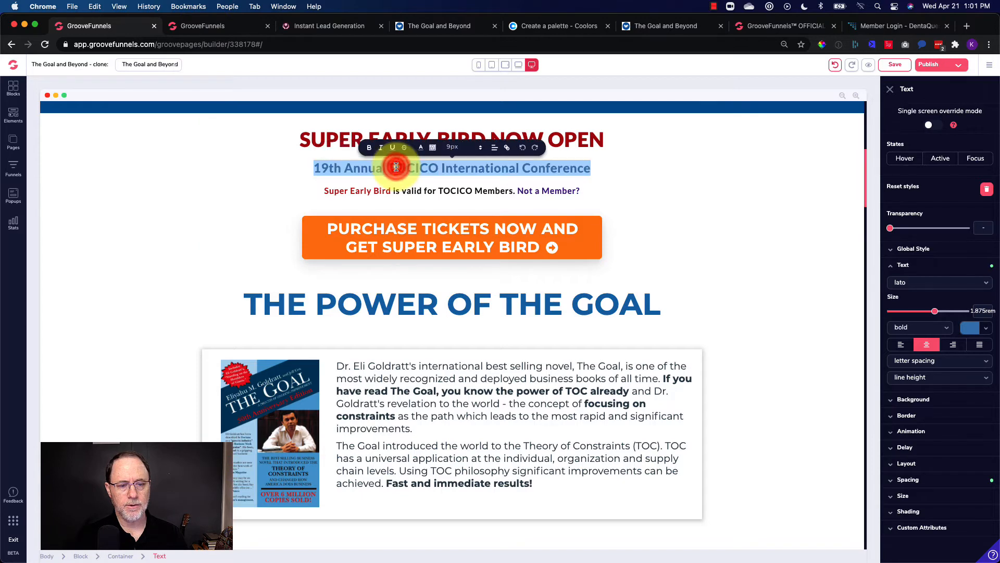
click(207, 23)
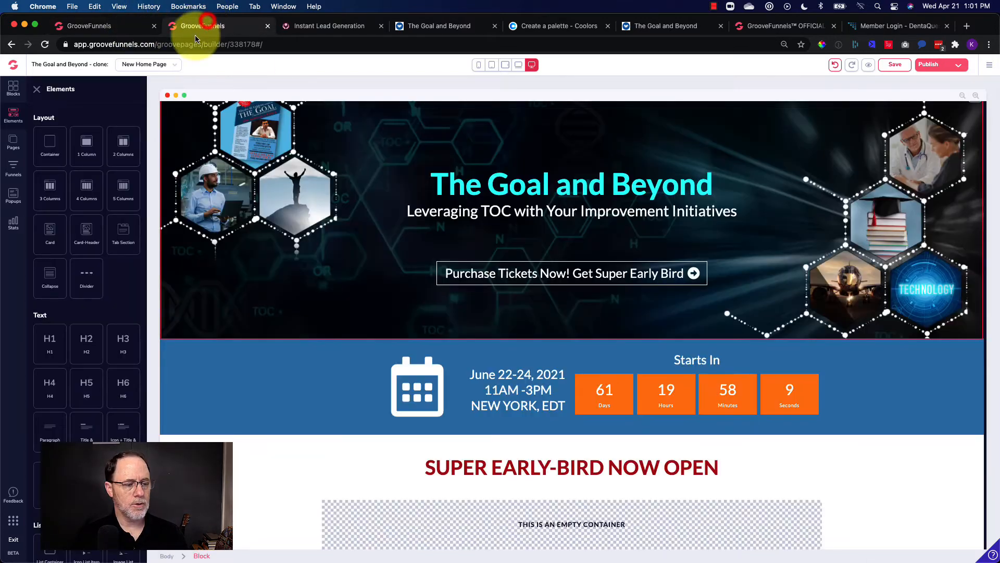
drag(123, 346, 519, 551)
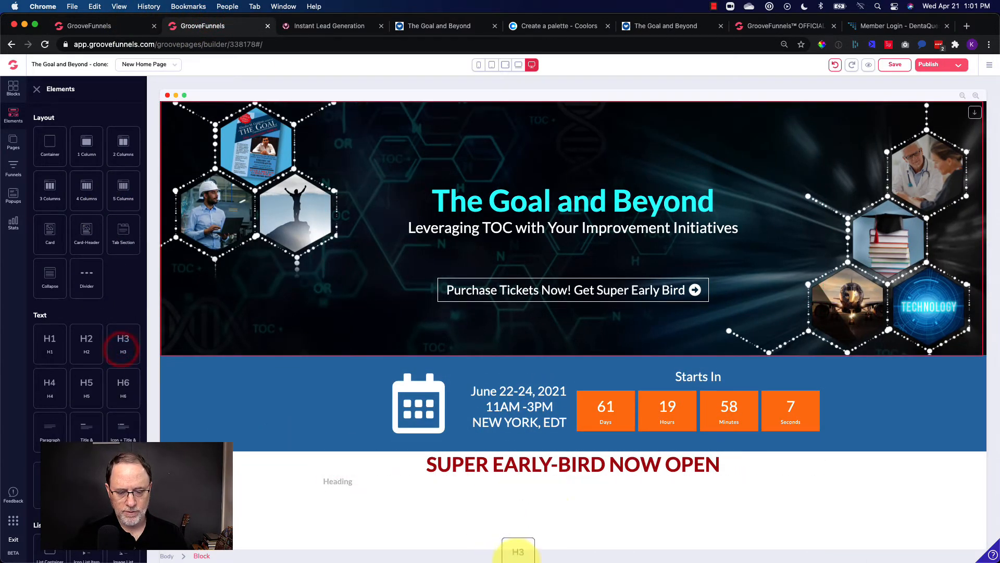
drag(543, 492, 540, 490)
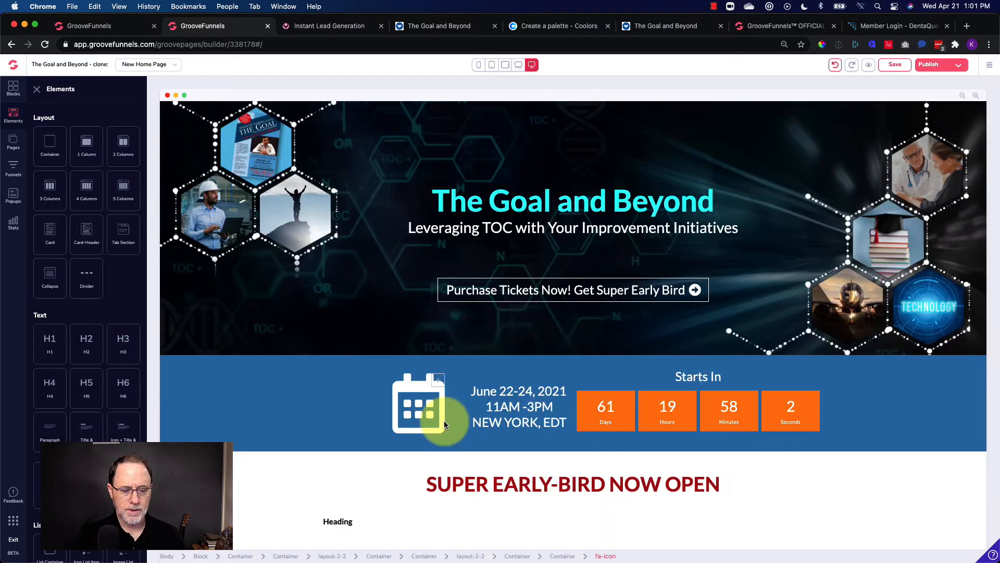
click(335, 521)
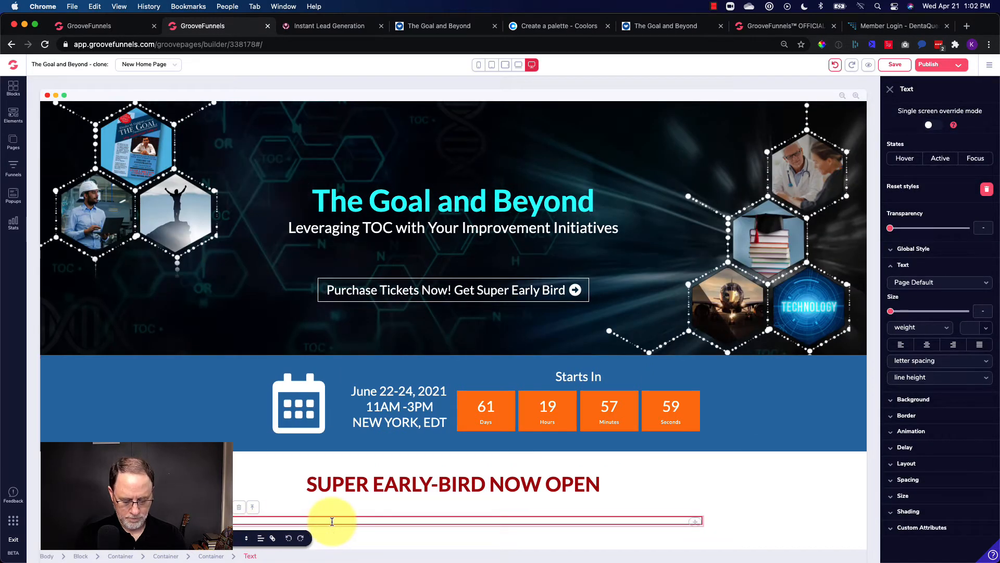
key(super+v)
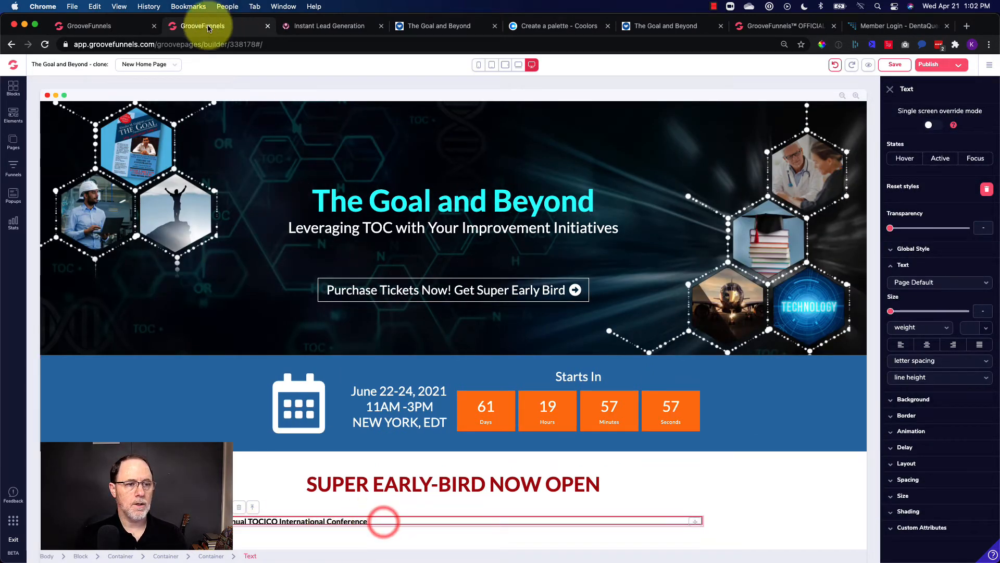
- Copy the hex text color of the original page's "19th Annual TOCICO International Conference" subheading
click(130, 25)
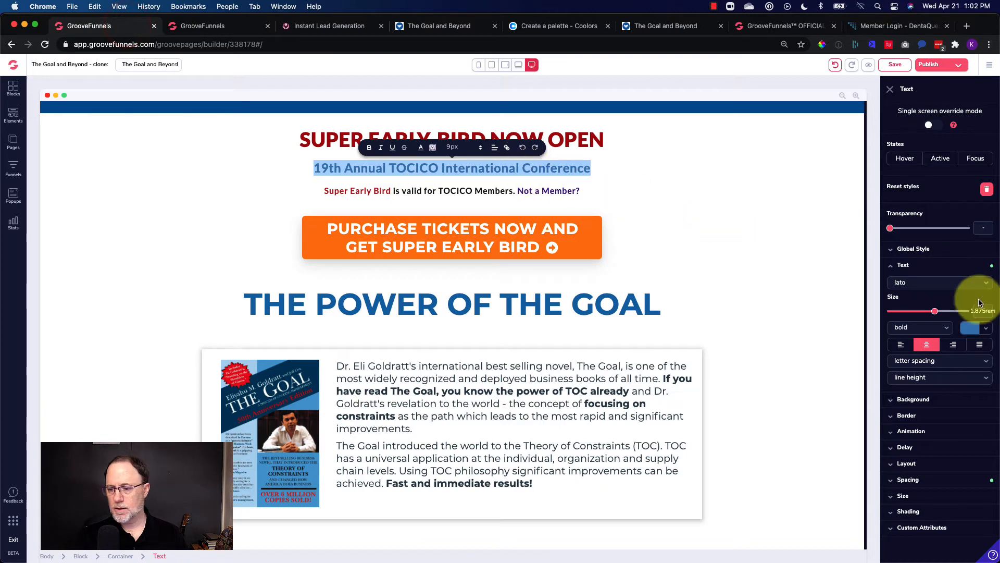
click(985, 328)
click(929, 351)
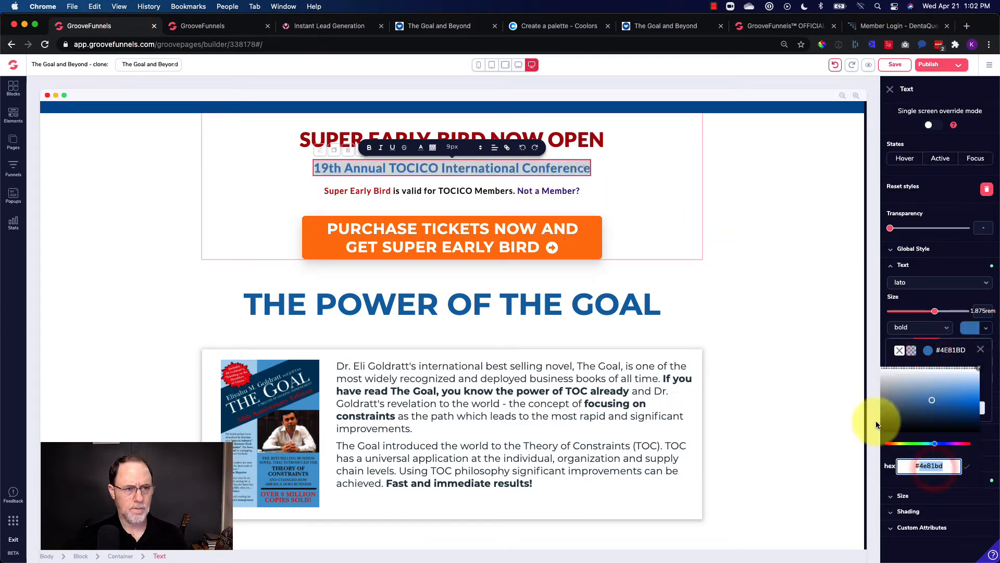
- Style the New Home Page's conference subheading with a 1.875rem text size, color #4e81bd and center alignment
click(228, 25)
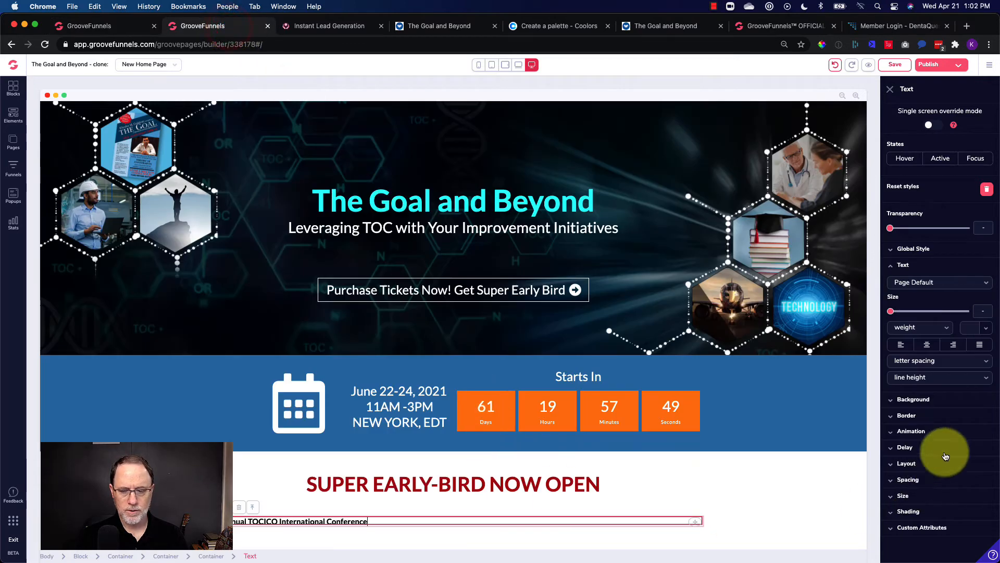
drag(891, 312, 935, 311)
click(981, 329)
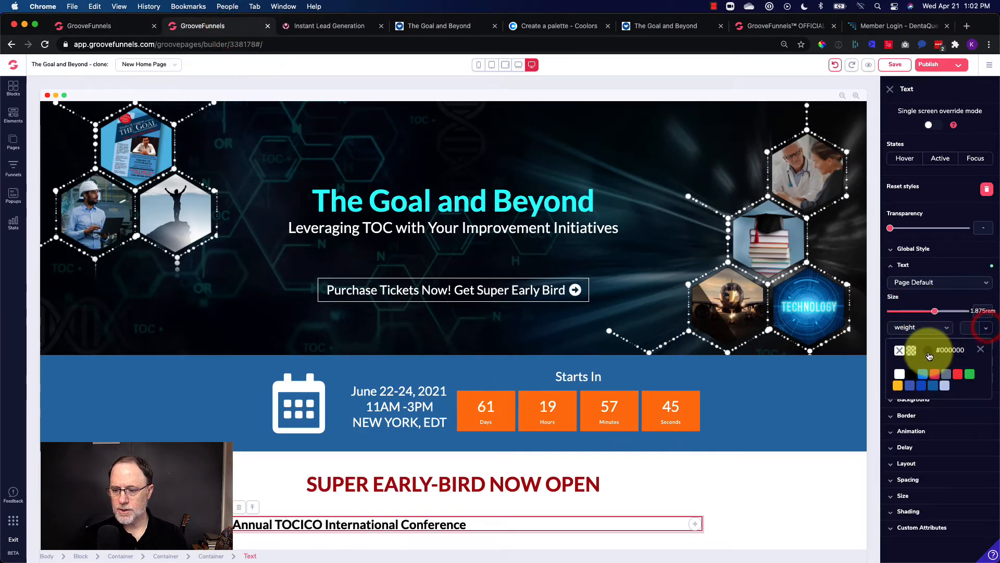
click(928, 349)
text(#4e81bd)
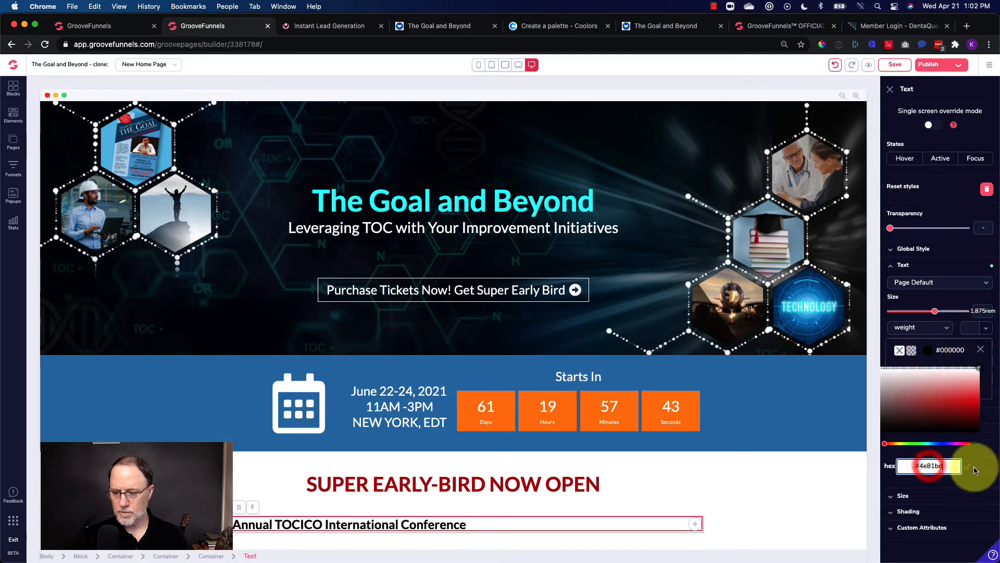
click(967, 465)
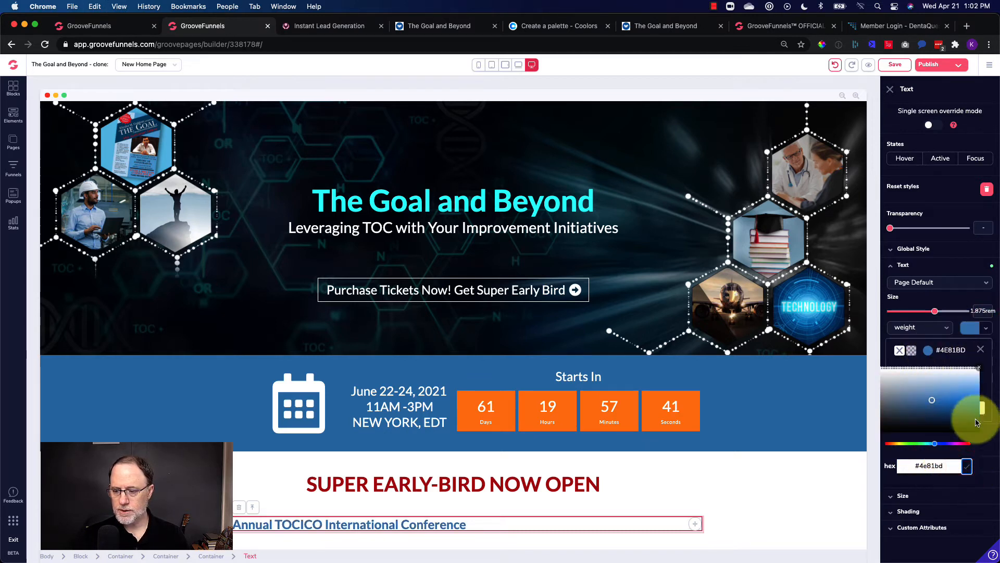
click(980, 349)
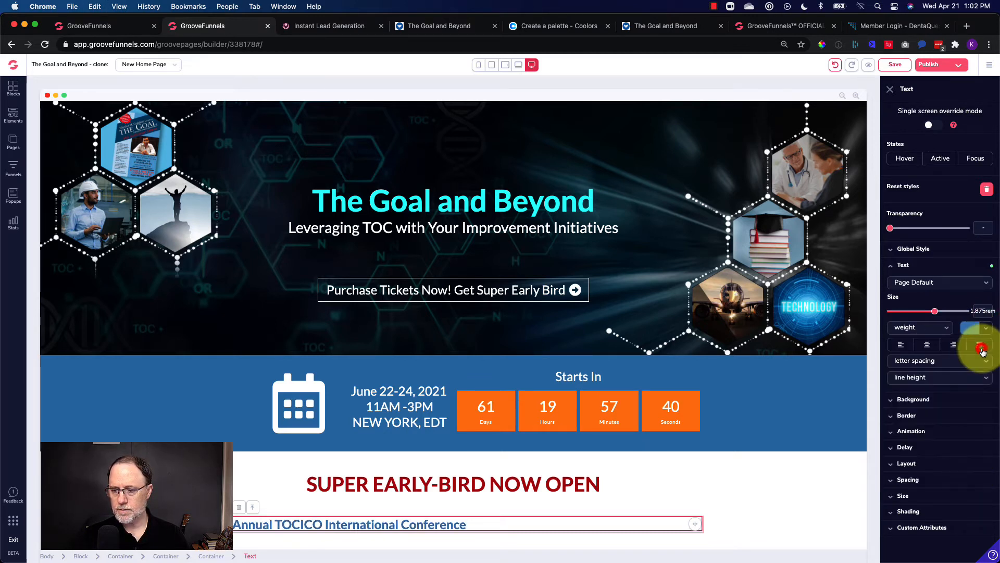
click(927, 345)
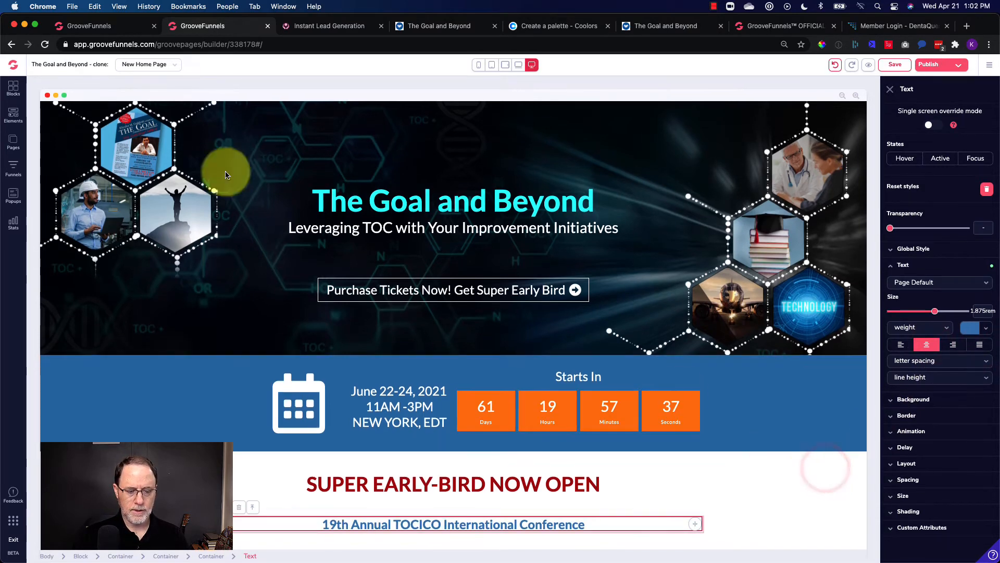
- Copy the original page's line "Super Early Bird is valid for TOCICO Members. Not a Member?"
click(114, 26)
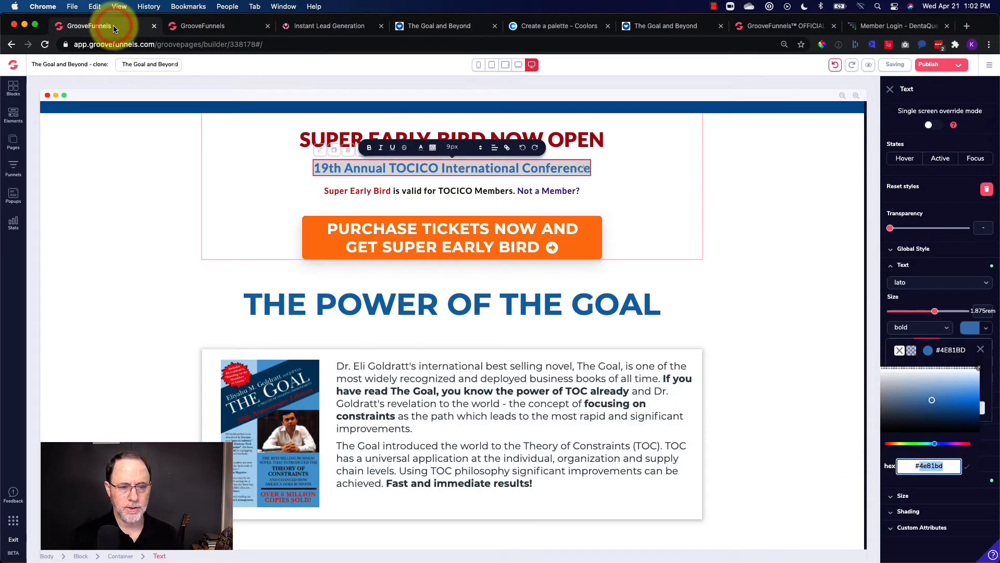
click(727, 201)
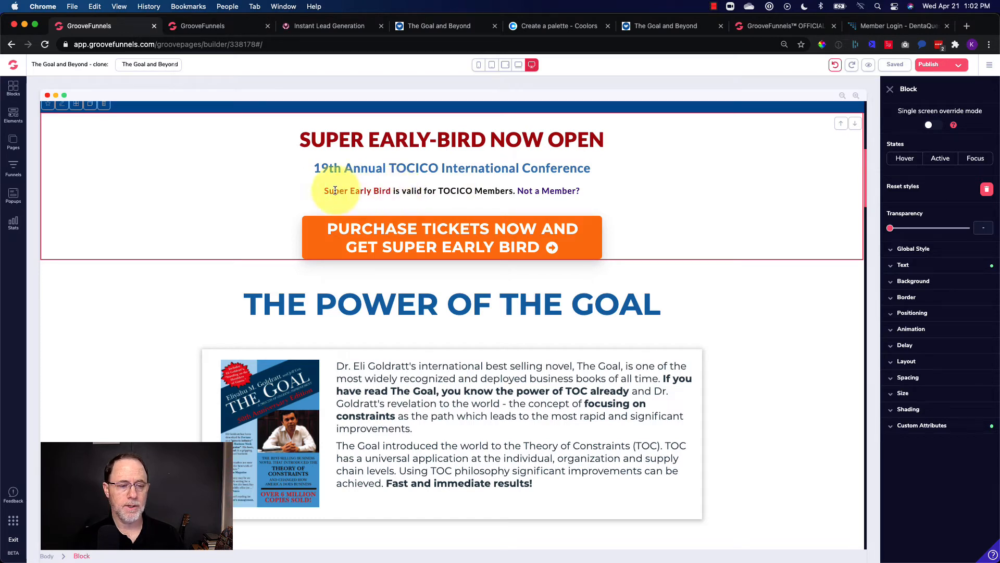
drag(325, 192, 580, 193)
key(super+c)
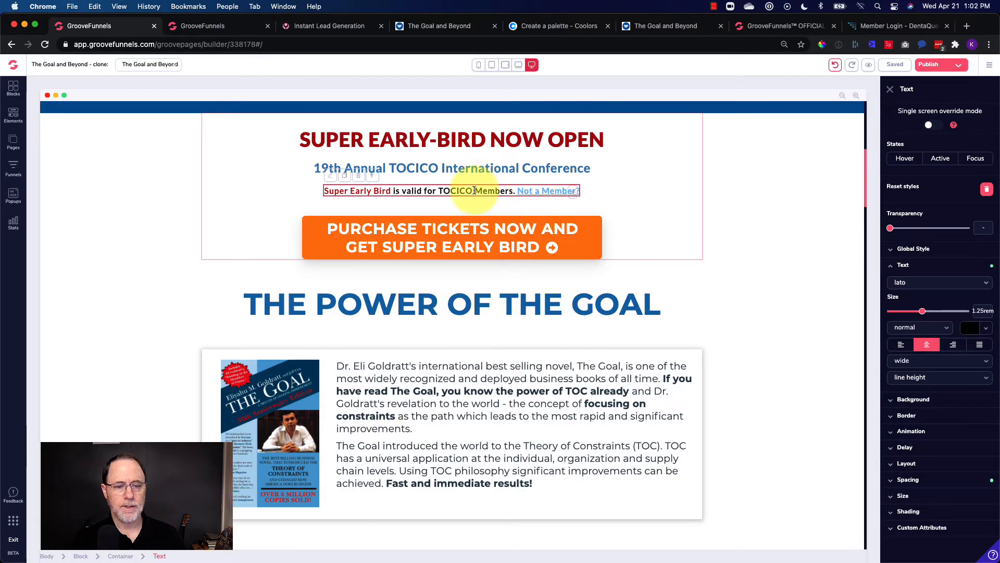
- Add an empty container beneath the "19th Annual TOCICO International Conference" subheading on the New Home Page
click(208, 31)
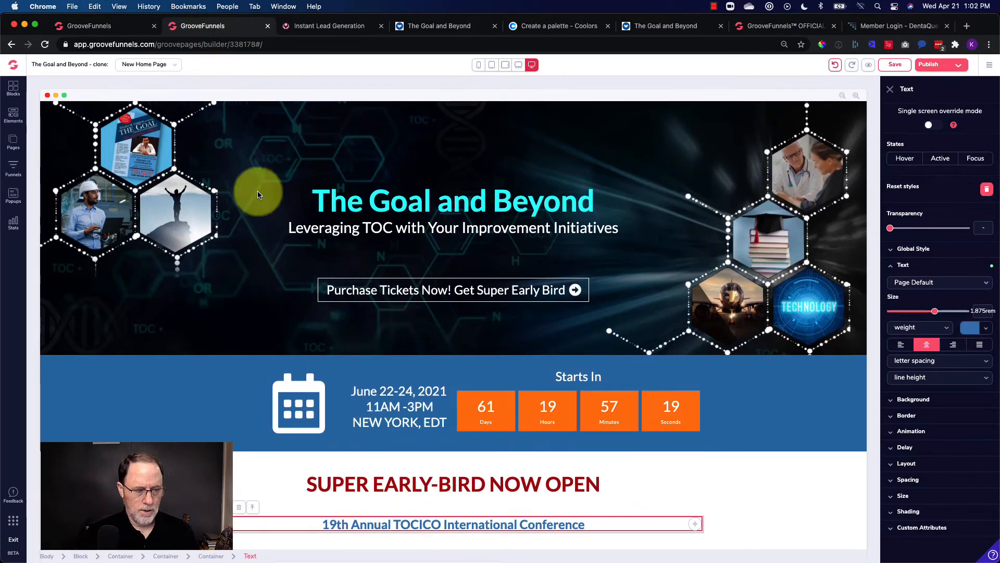
click(13, 115)
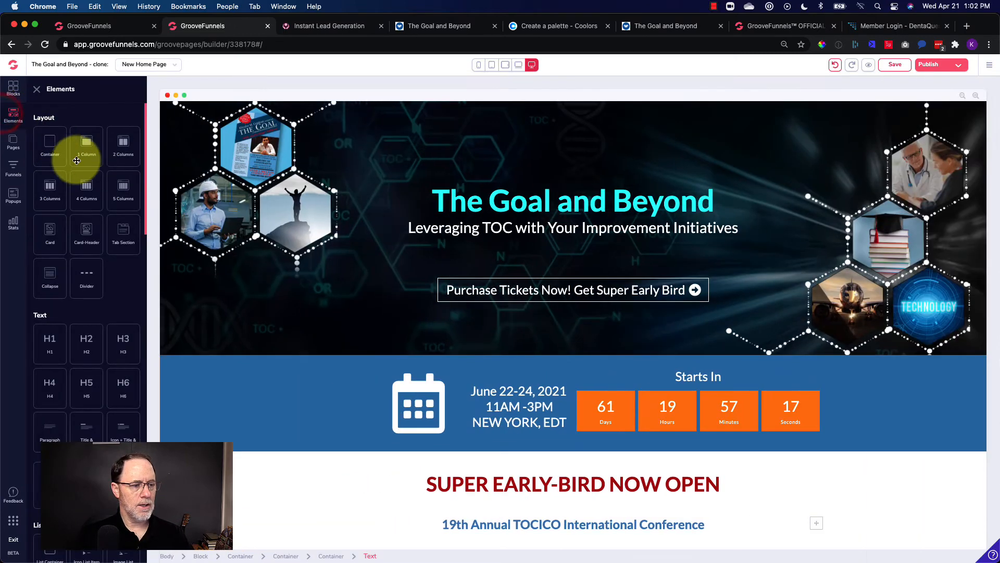
drag(46, 144, 523, 526)
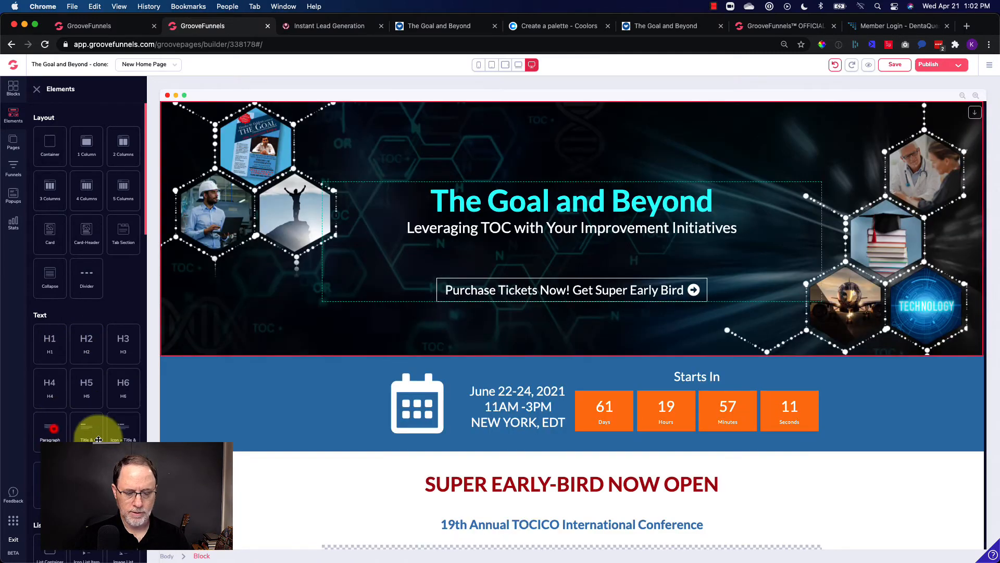
- Add a paragraph in the empty container and replace its placeholder with the copied "Super Early Bird is valid for TOCICO Members. Not a Member?" text
drag(98, 439, 511, 504)
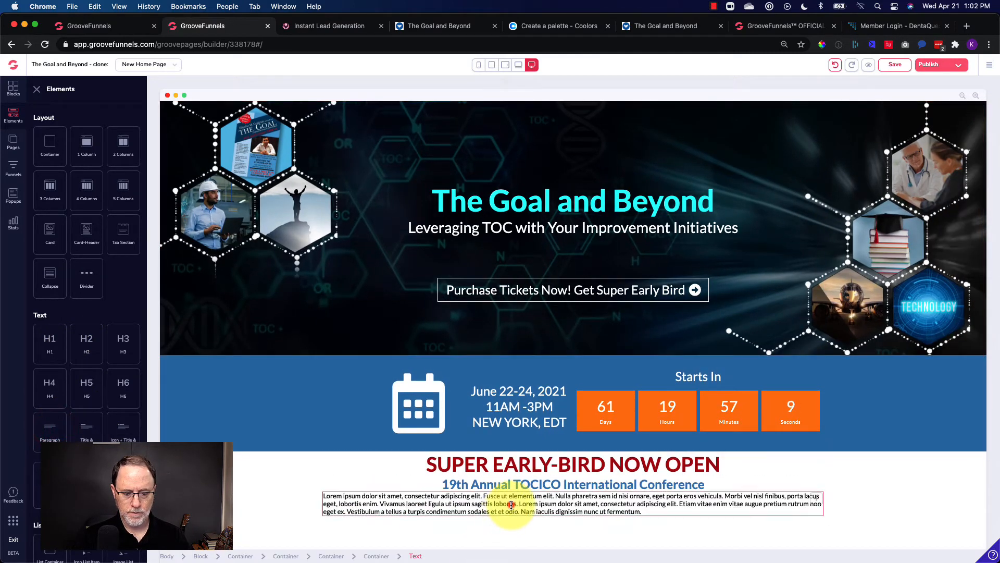
double_click(512, 504)
key(super+v)
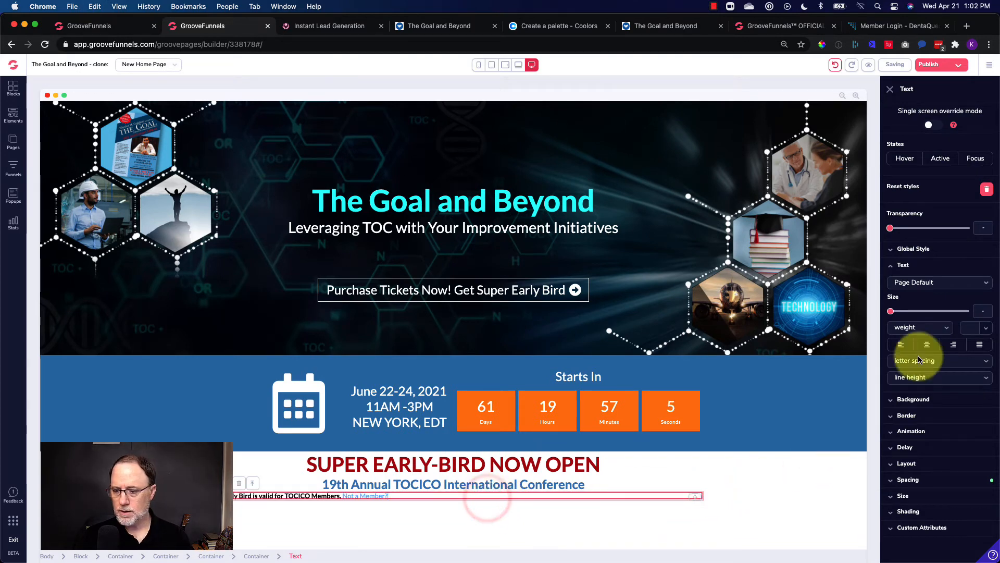
- Center the new members' validity line and set its text size to 1.25rem to match the original page
click(929, 345)
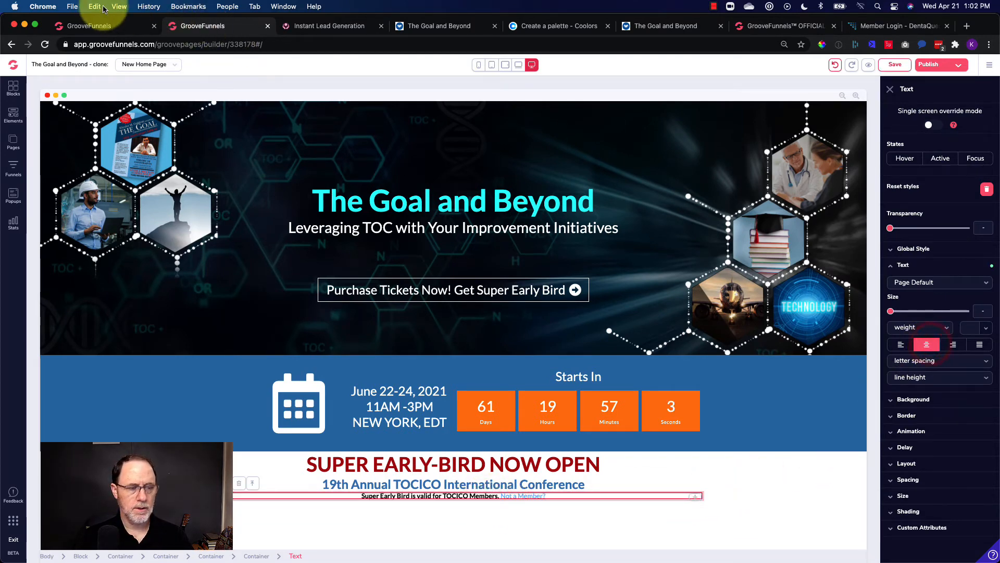
click(105, 26)
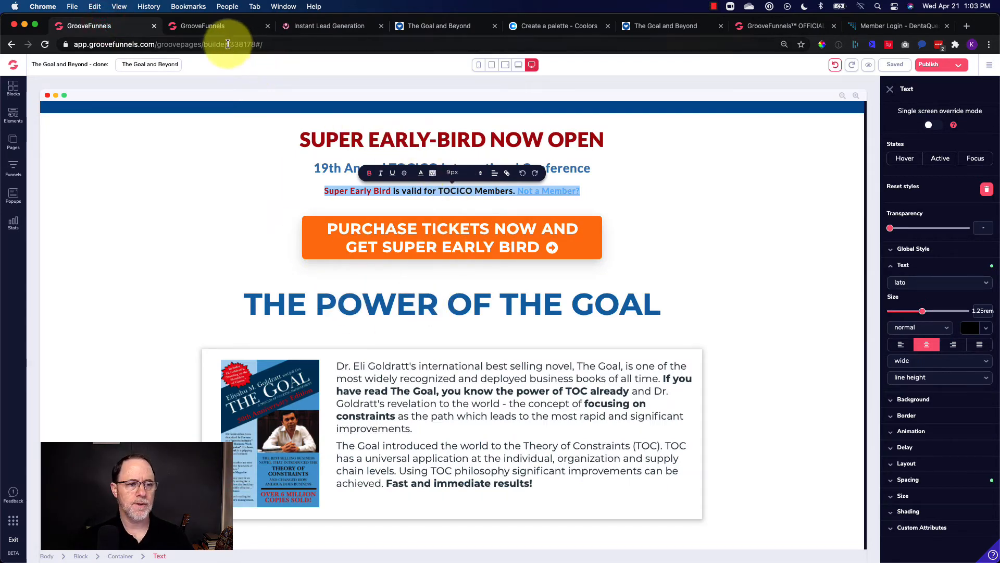
click(228, 26)
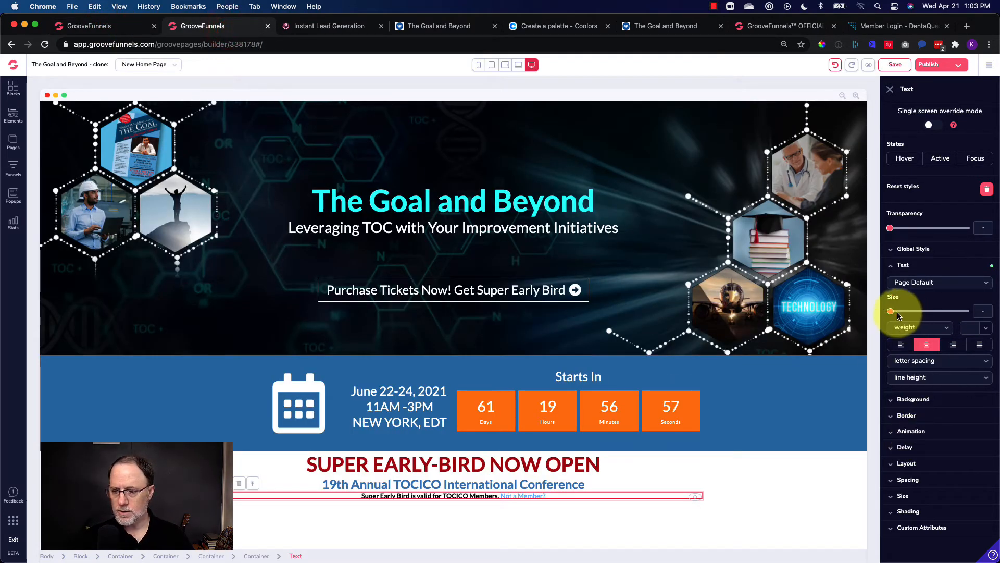
drag(891, 315, 921, 313)
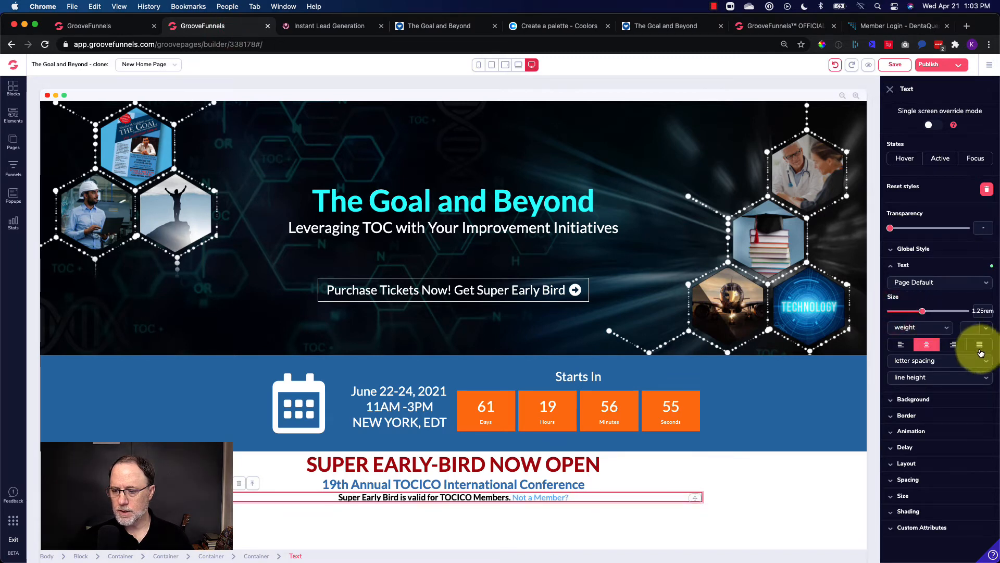
click(746, 484)
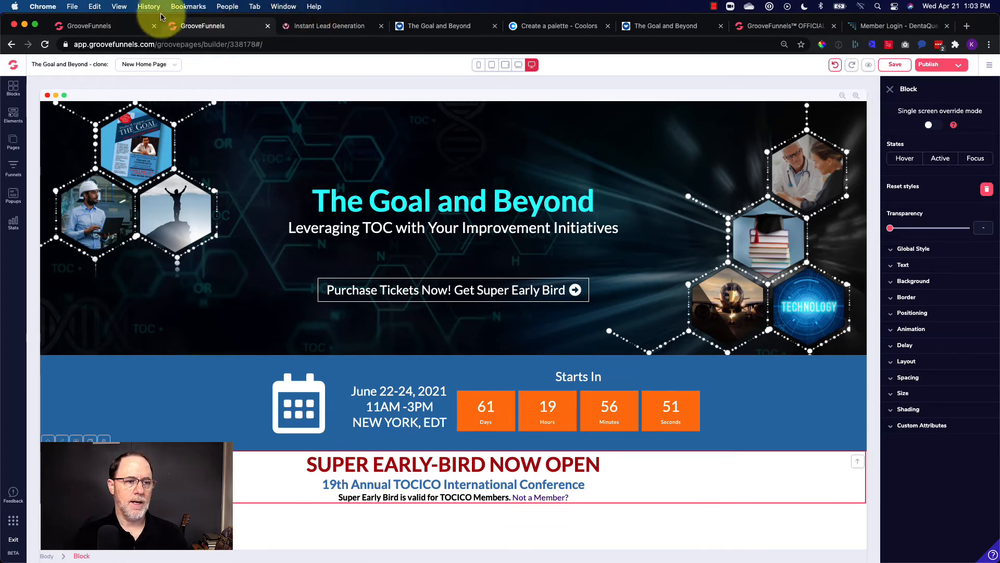
- Add an empty container beneath the members' validity line on the New Home Page
click(139, 26)
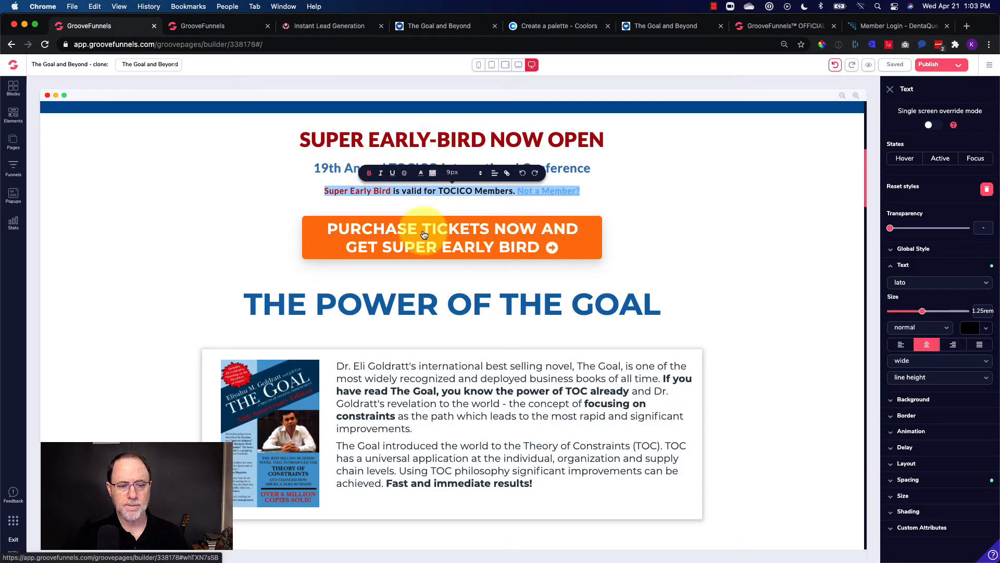
click(219, 26)
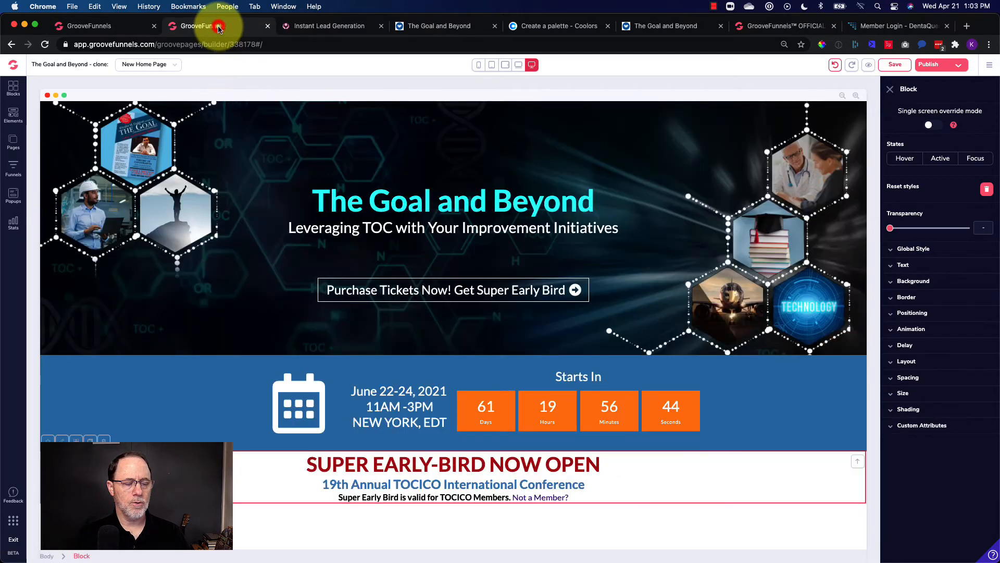
click(14, 118)
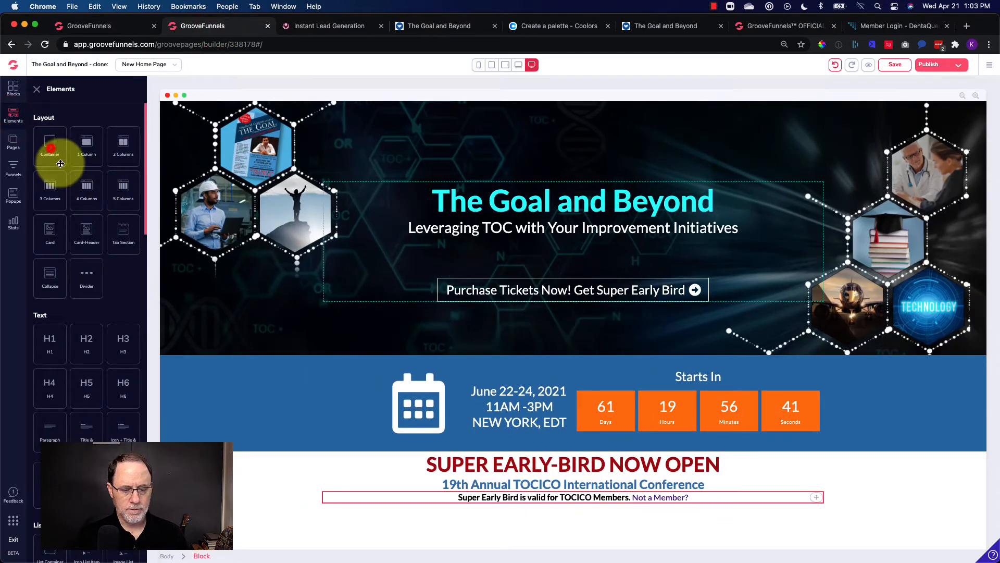
drag(60, 164, 547, 515)
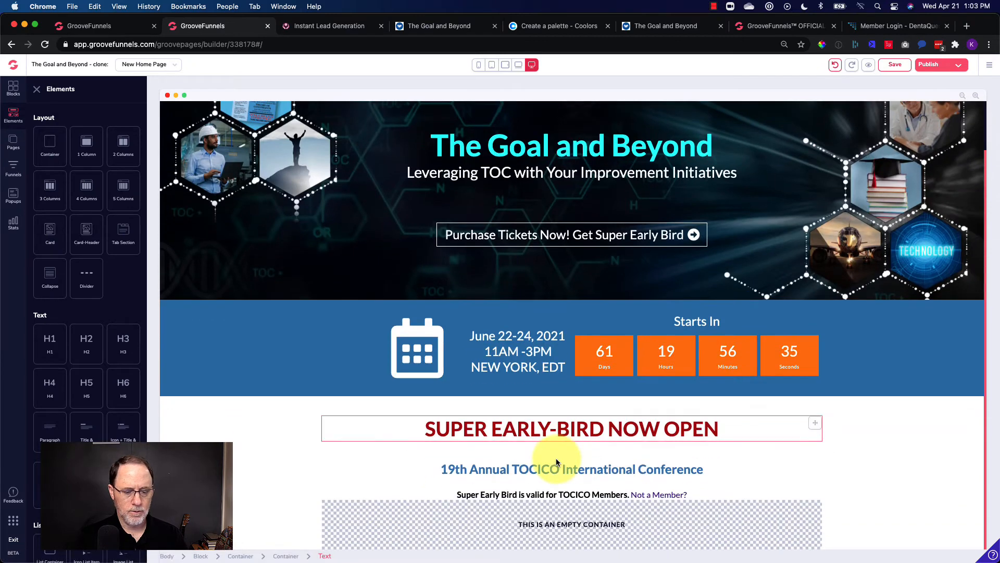
- Place a button with an icon in the empty container below the members' validity line
click(173, 339)
scroll(74, 384, down, 5)
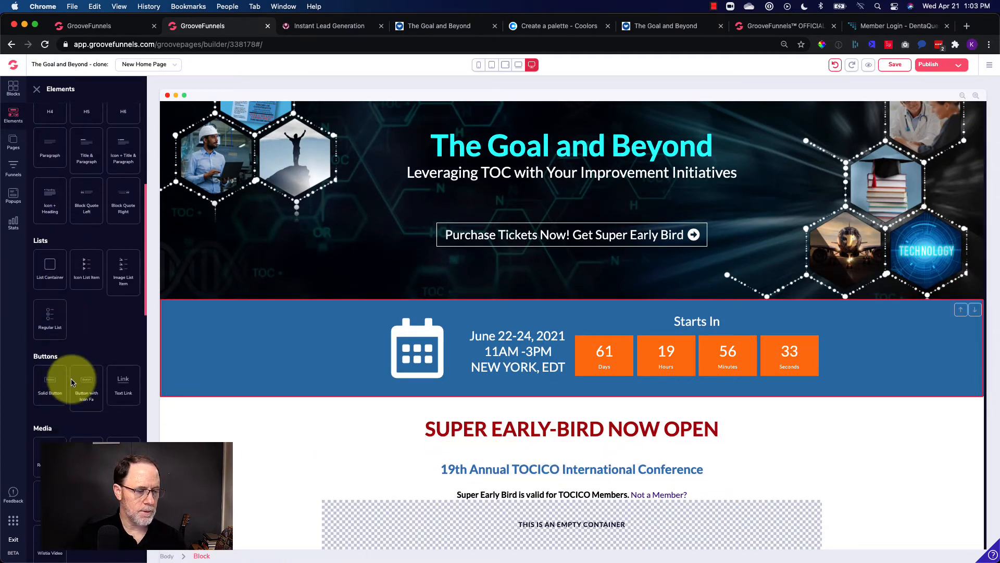
scroll(71, 383, down, 3)
drag(49, 264, 45, 257)
click(121, 24)
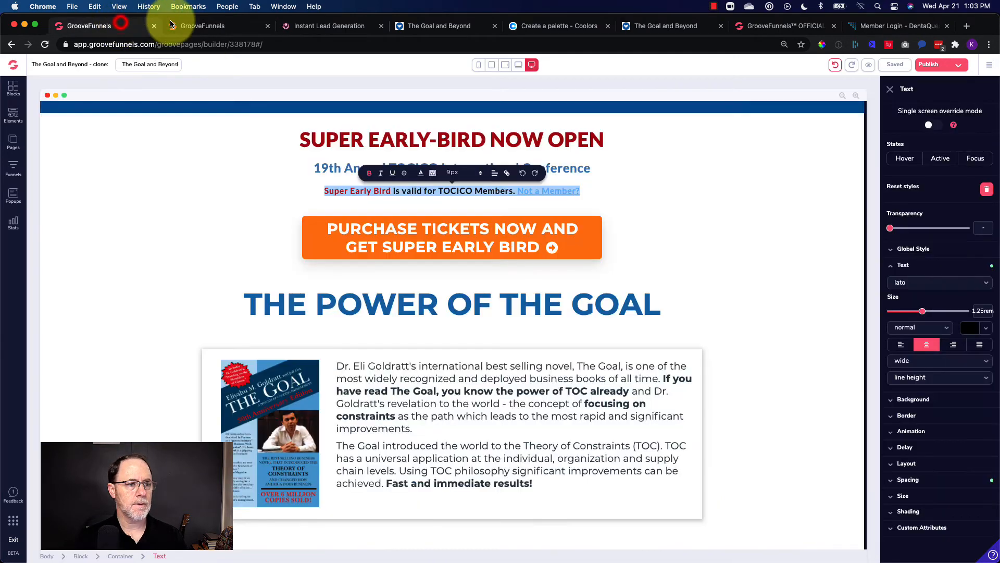
click(201, 26)
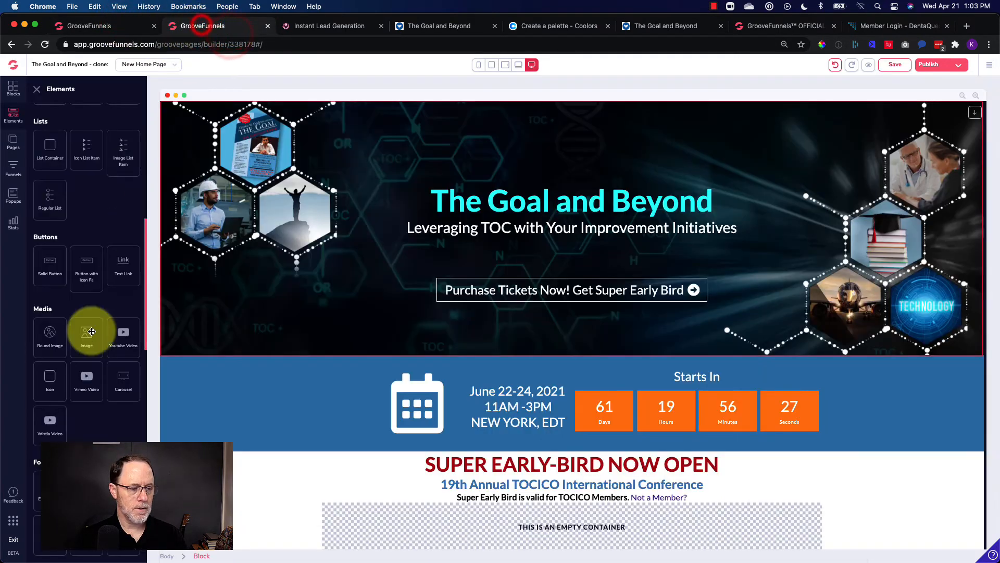
drag(87, 270, 552, 523)
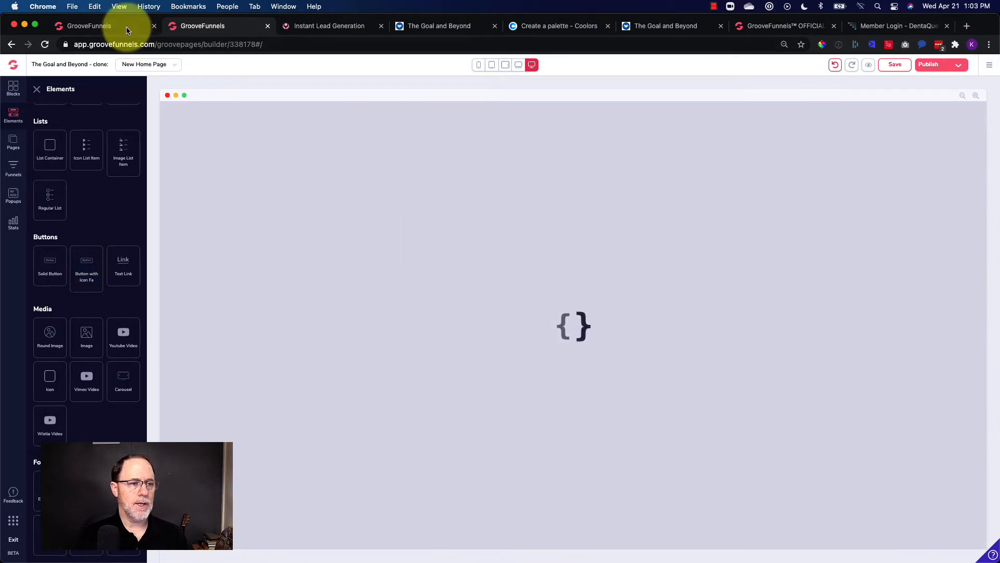
- Copy the background colour hex code #FF8401 from the original page's orange ticket button
click(125, 26)
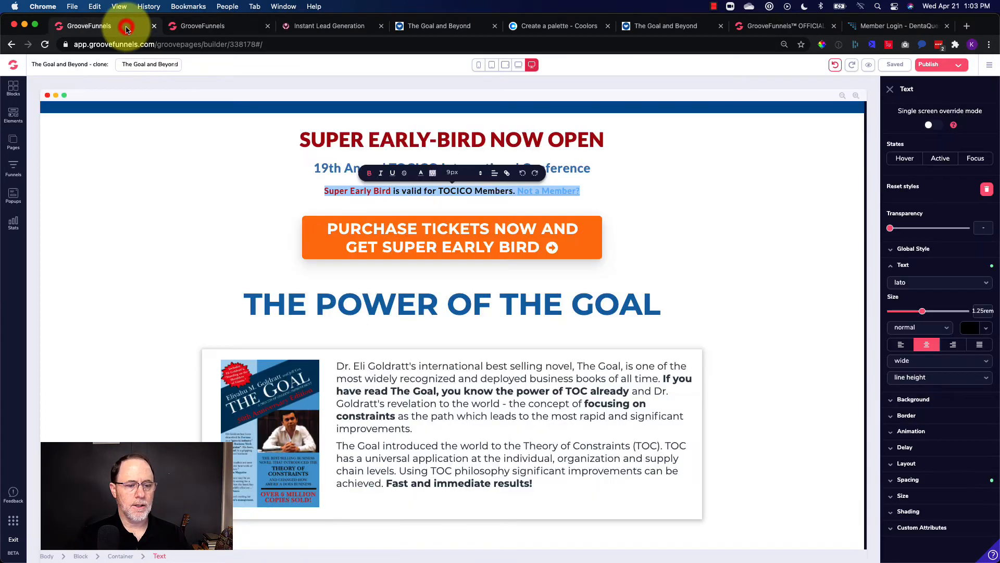
click(581, 251)
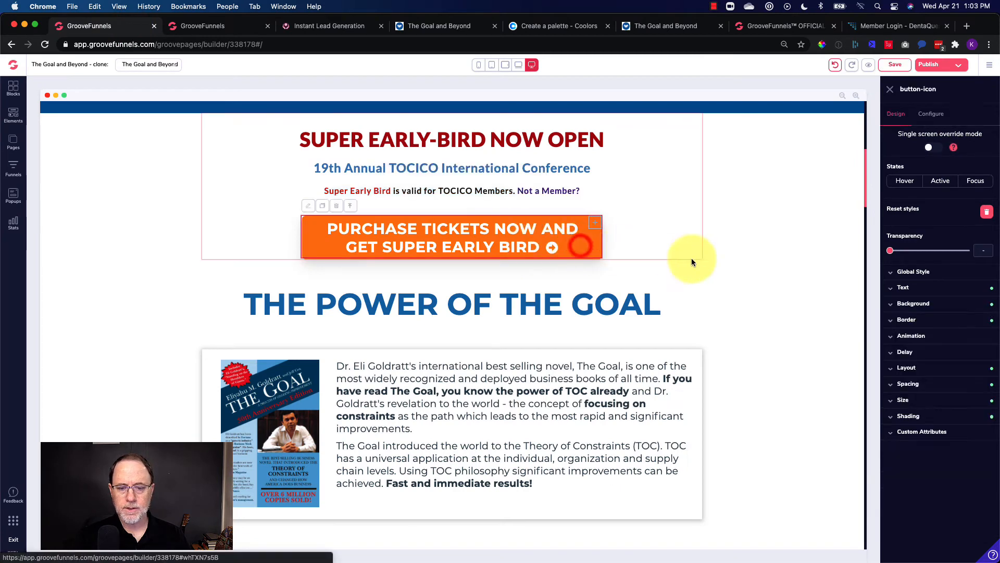
click(966, 301)
click(972, 320)
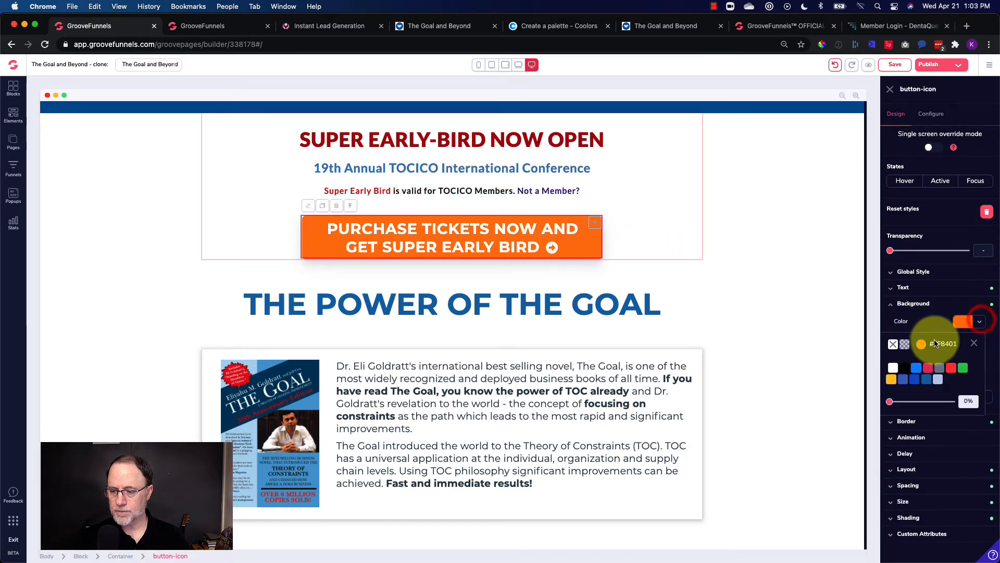
click(923, 345)
click(927, 460)
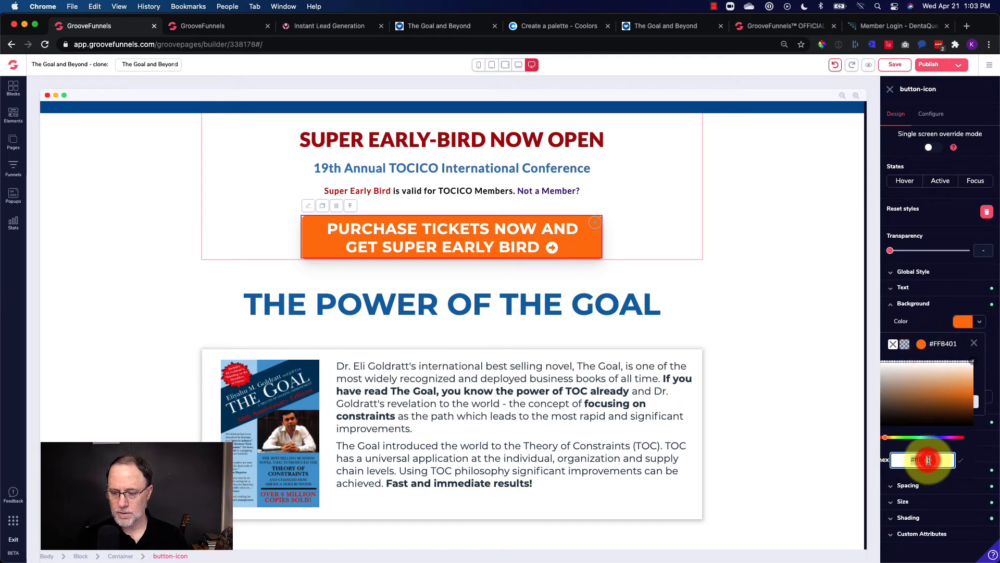
double_click(929, 460)
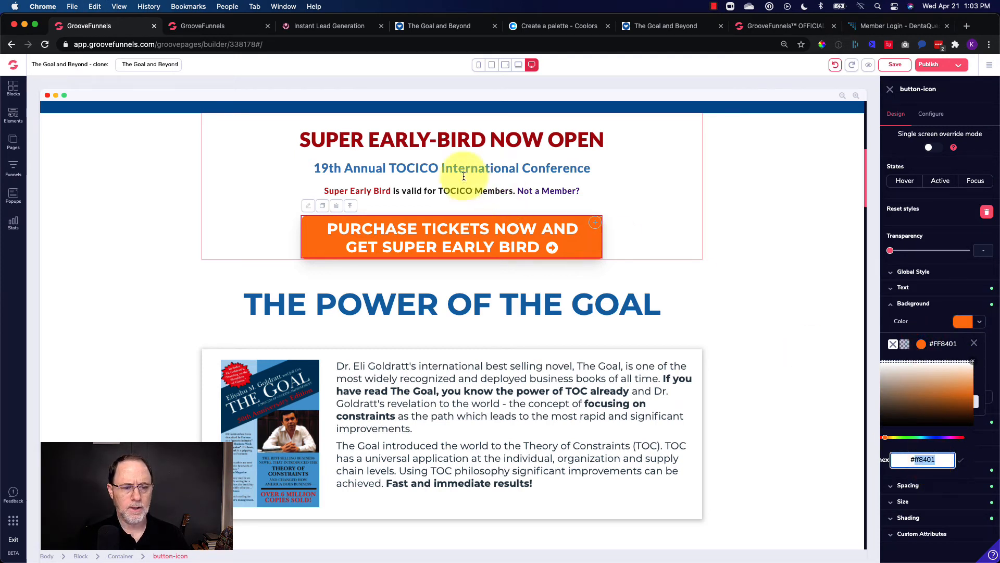
- Set the new button's background colour to #FF8401 on the New Home Page
click(230, 28)
scroll(572, 495, down, 1)
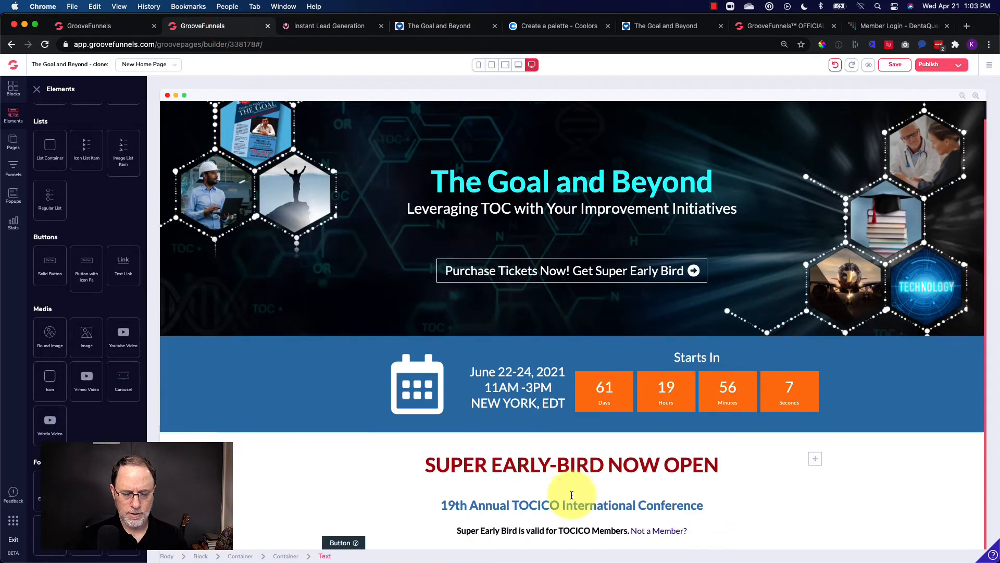
click(342, 542)
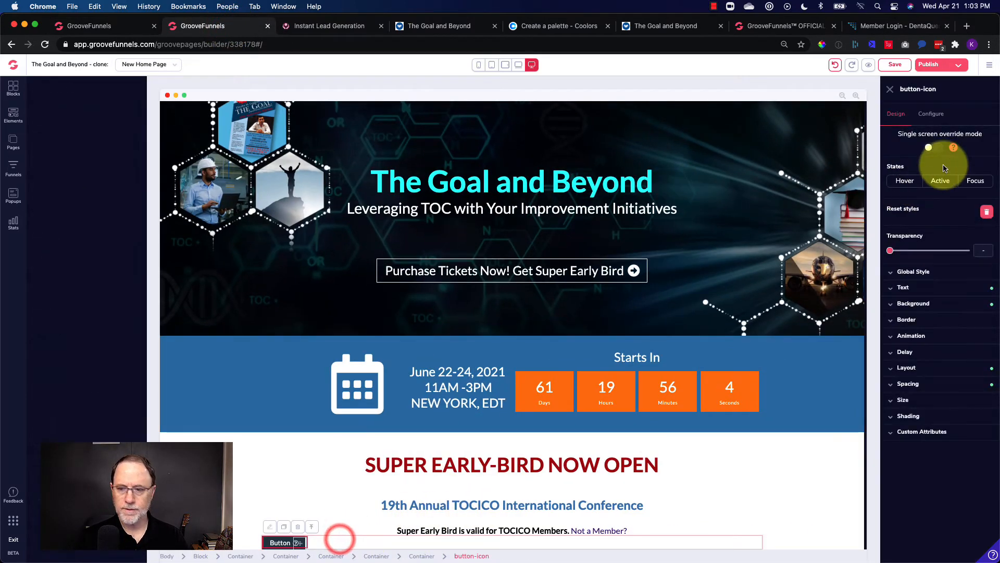
click(931, 113)
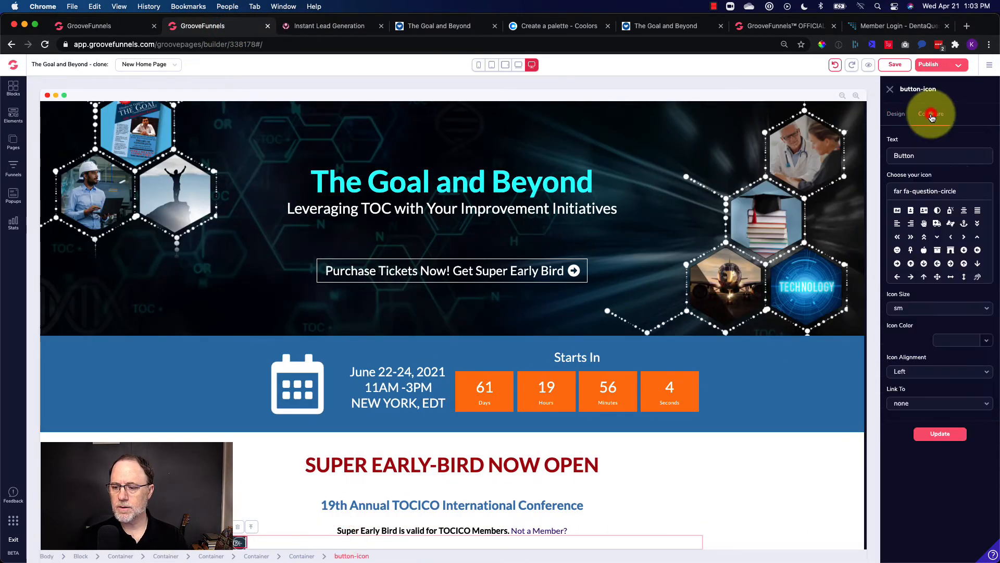
click(897, 113)
click(952, 305)
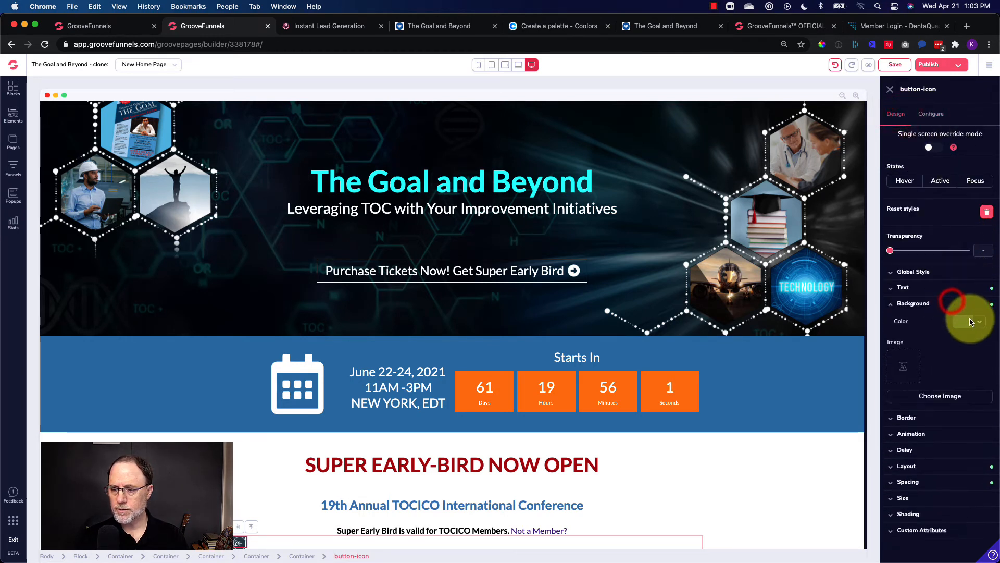
click(964, 321)
click(922, 343)
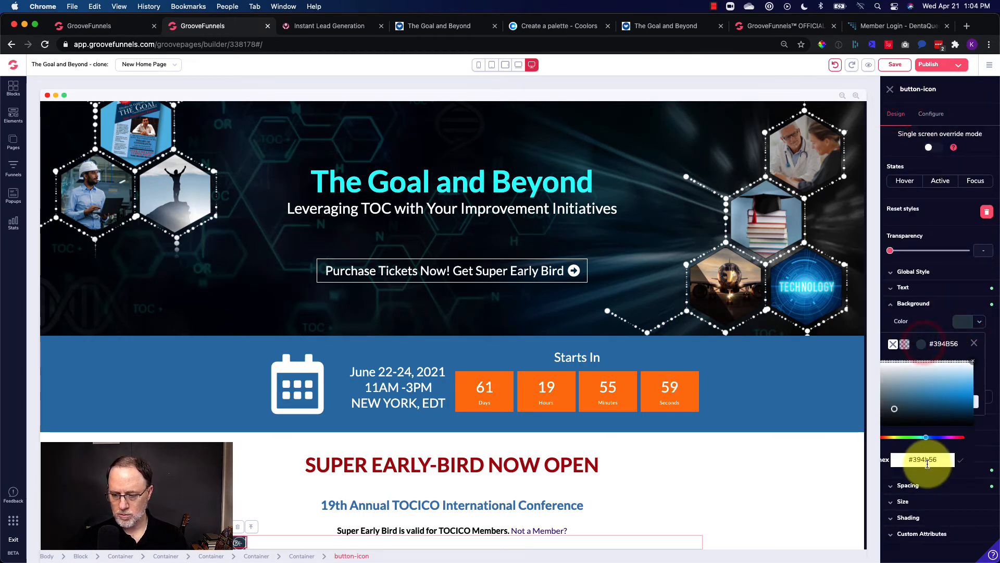
click(927, 463)
text(#FF8401)
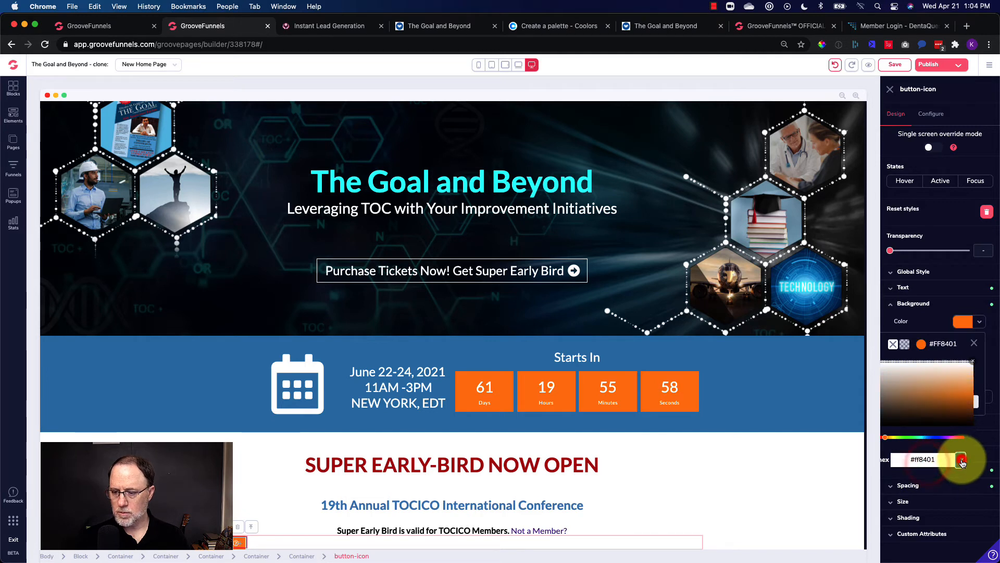
click(973, 344)
click(974, 345)
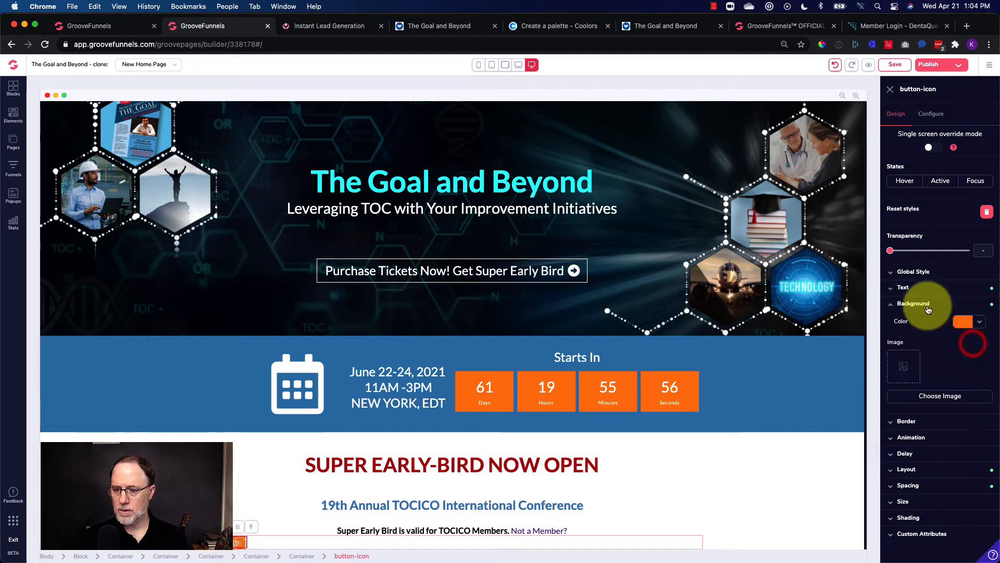
click(896, 305)
- Label the new button "PURCHASE TICKETS NOW AND GET SUPER EARLY BIRD" and give it the fas fa-arrow-alt-circle-right icon at size 3xl
click(931, 113)
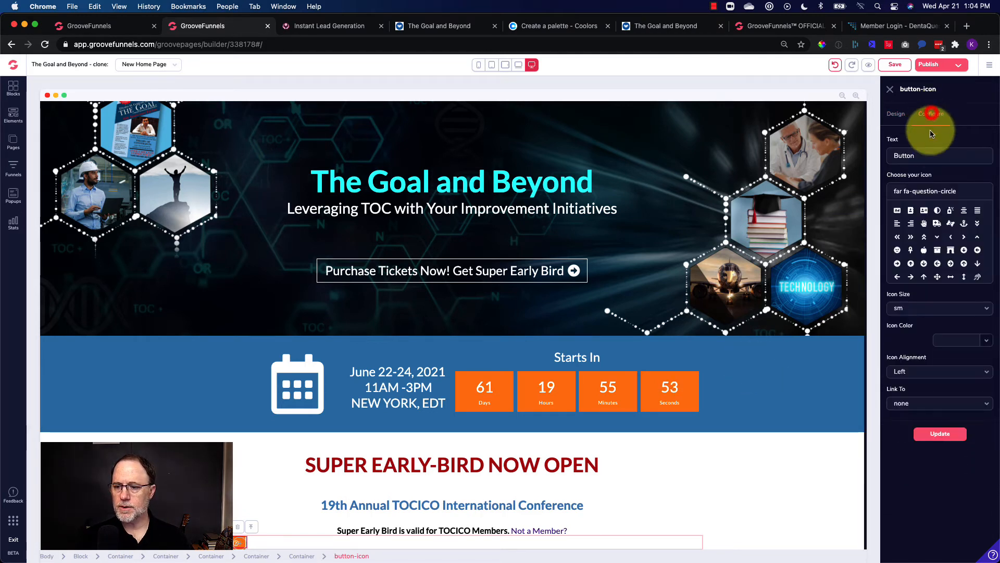
click(924, 153)
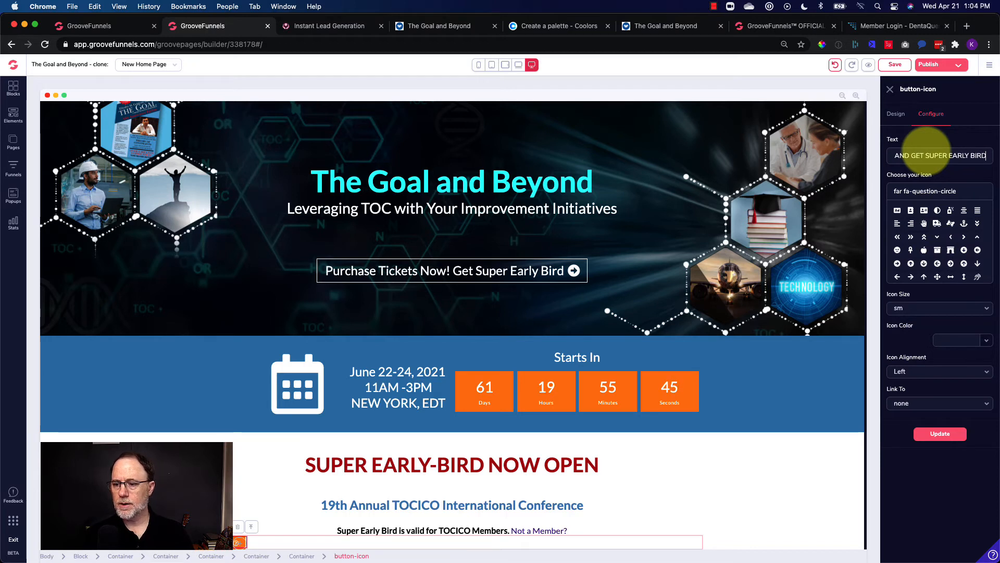
click(898, 264)
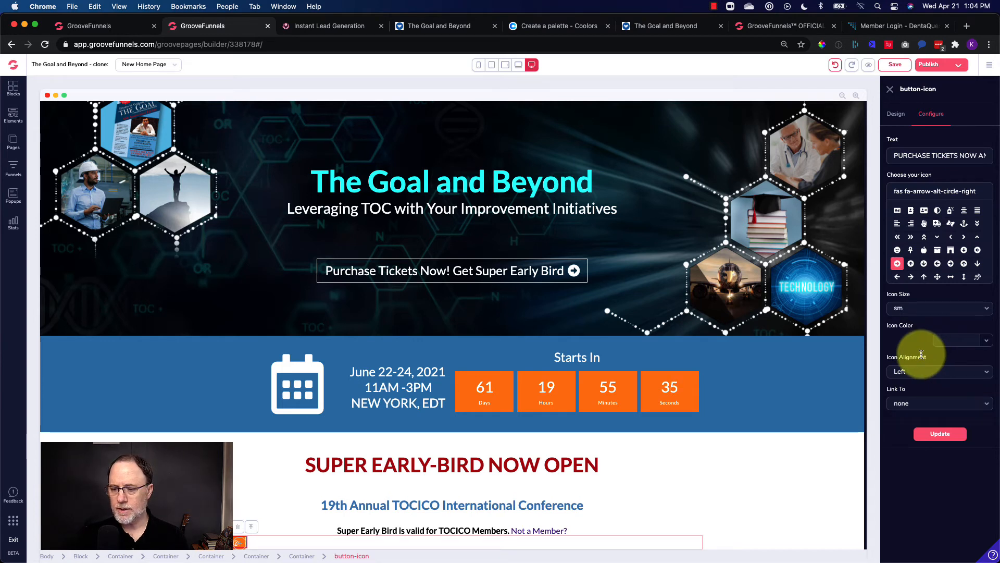
click(909, 311)
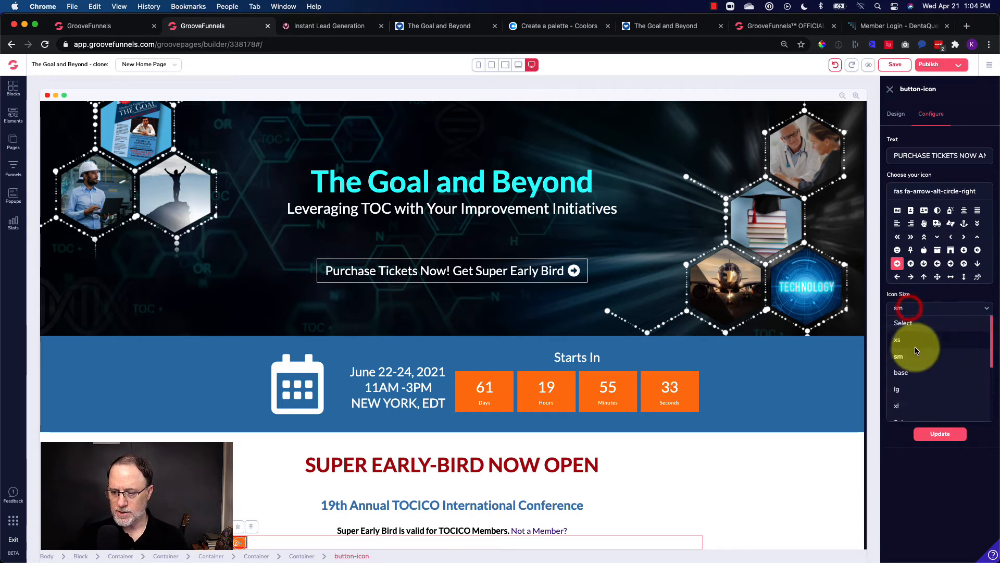
click(903, 376)
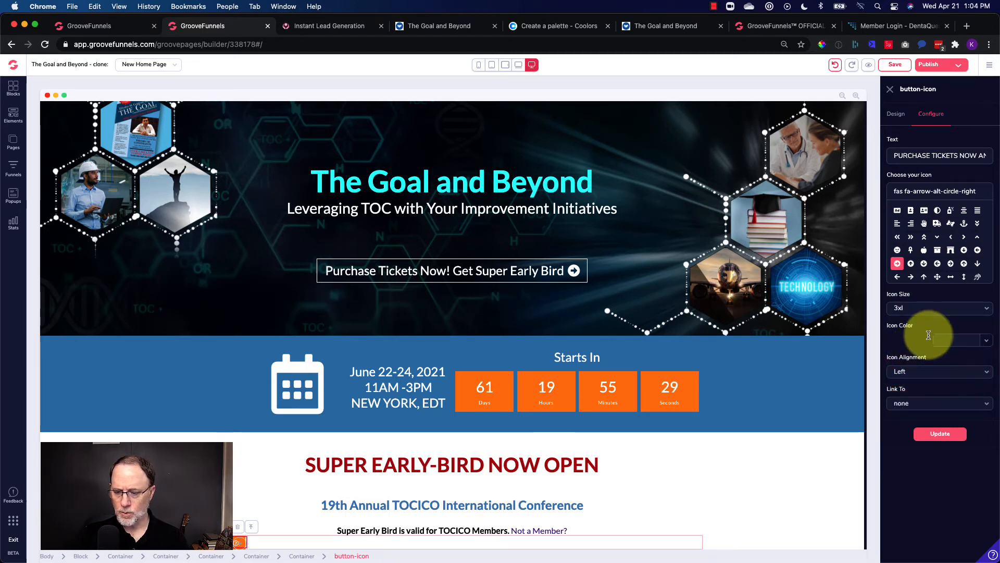
click(942, 434)
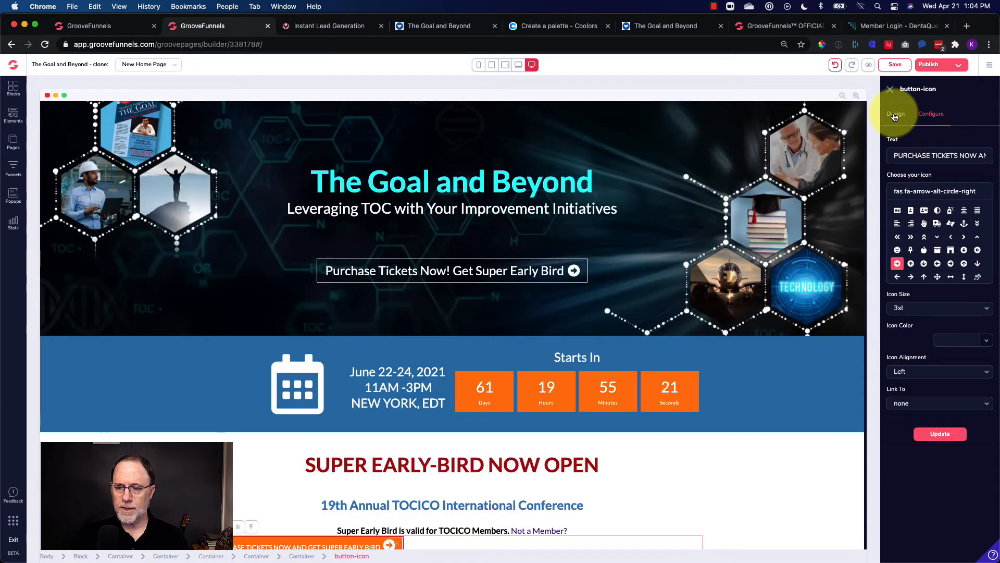
- Set the new ticket button's text size to 2.25rem to match the original button, and compare the two pages
click(895, 114)
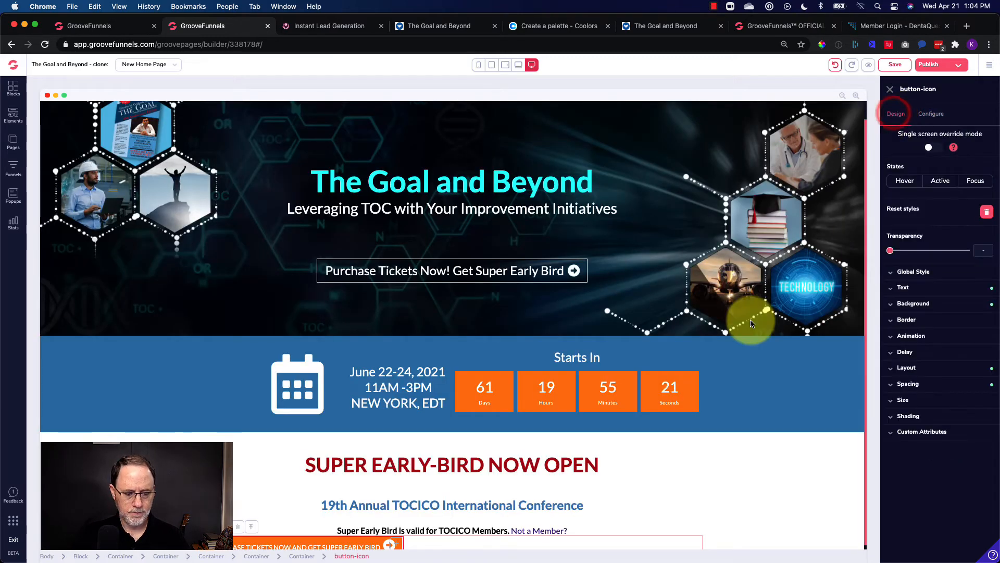
click(97, 26)
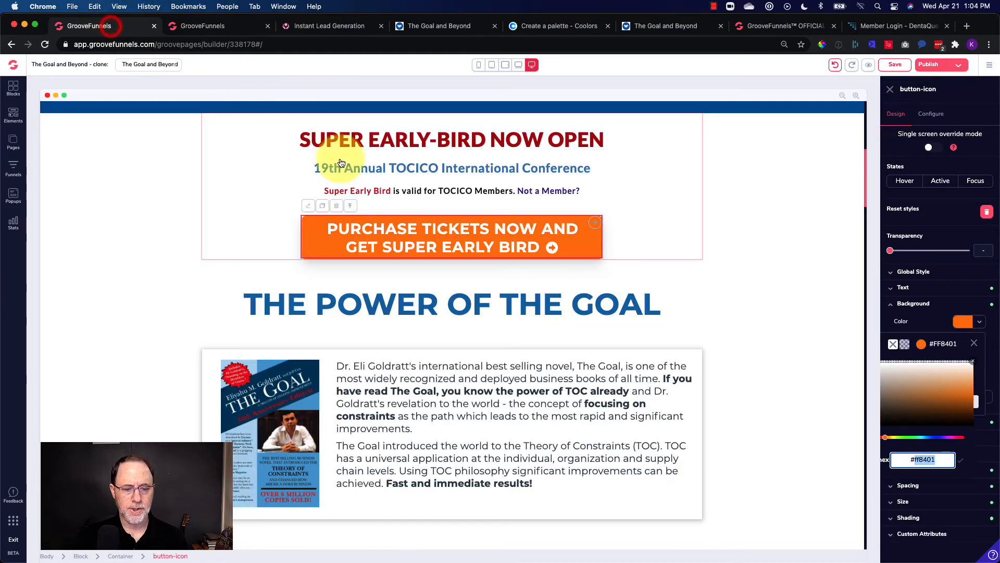
click(892, 288)
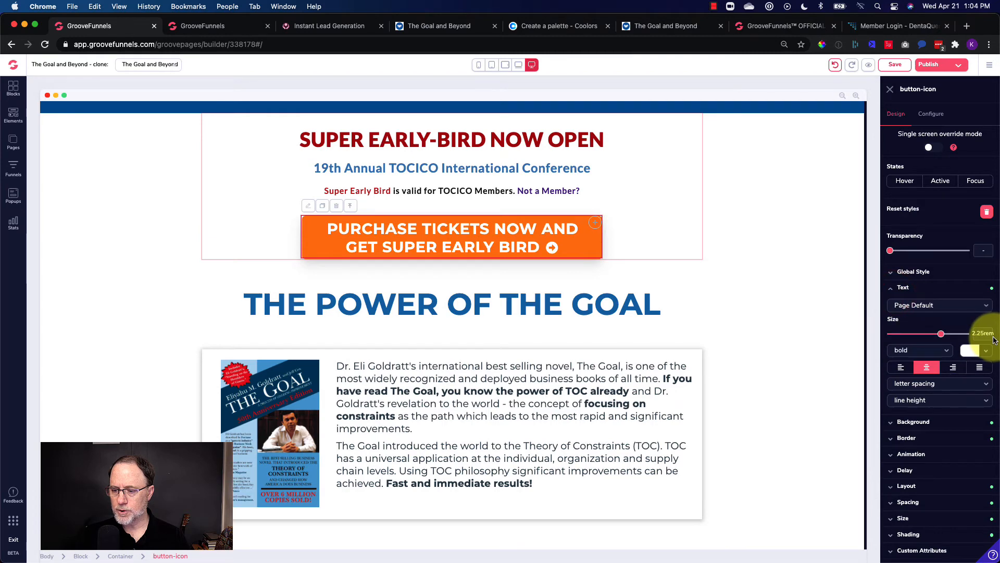
click(224, 26)
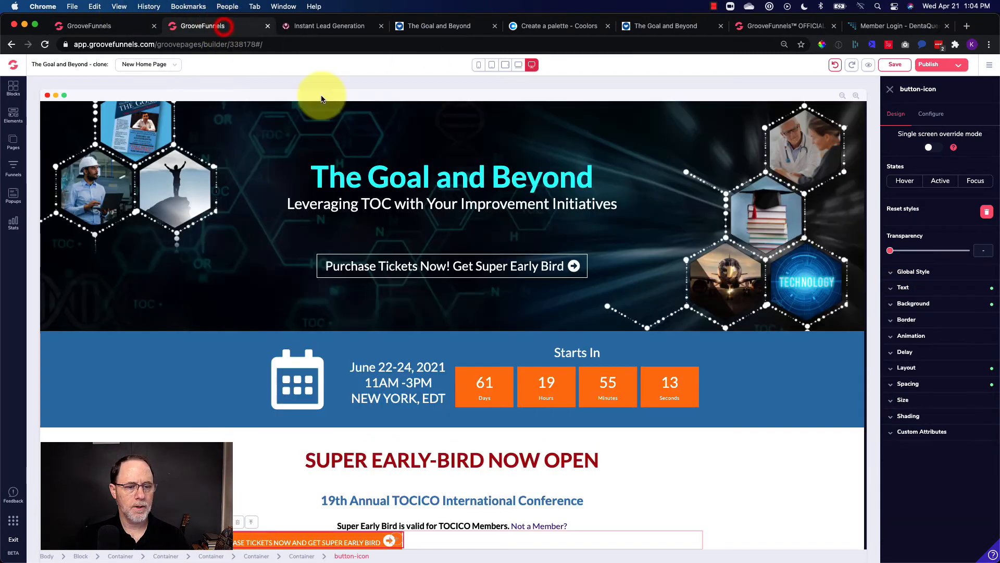
click(902, 288)
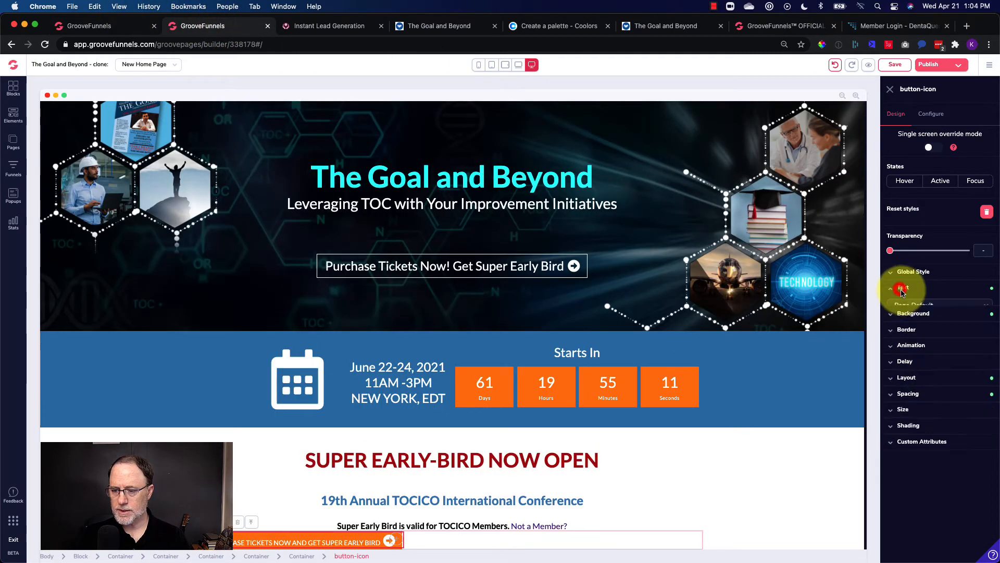
drag(912, 338, 943, 338)
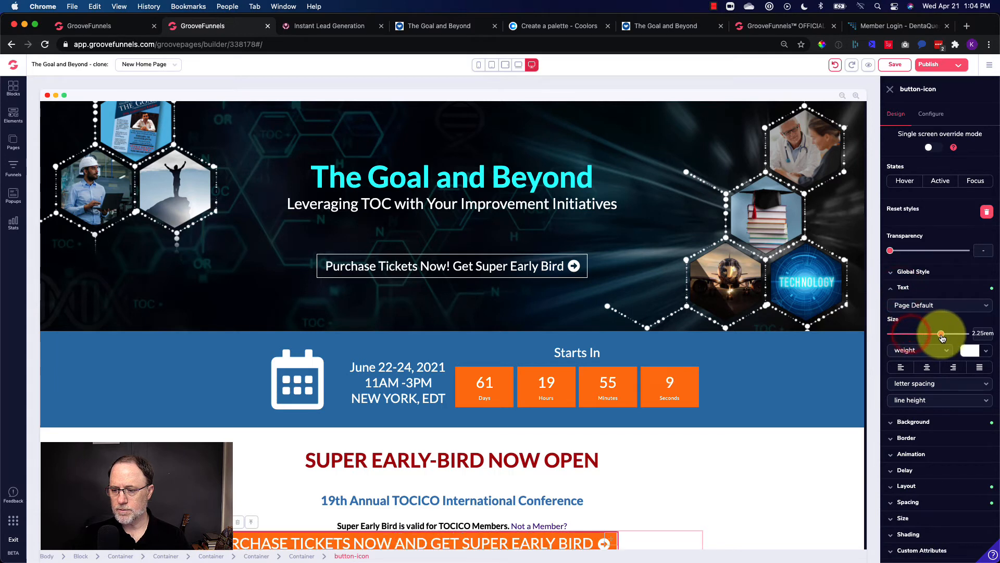
scroll(823, 453, down, 1)
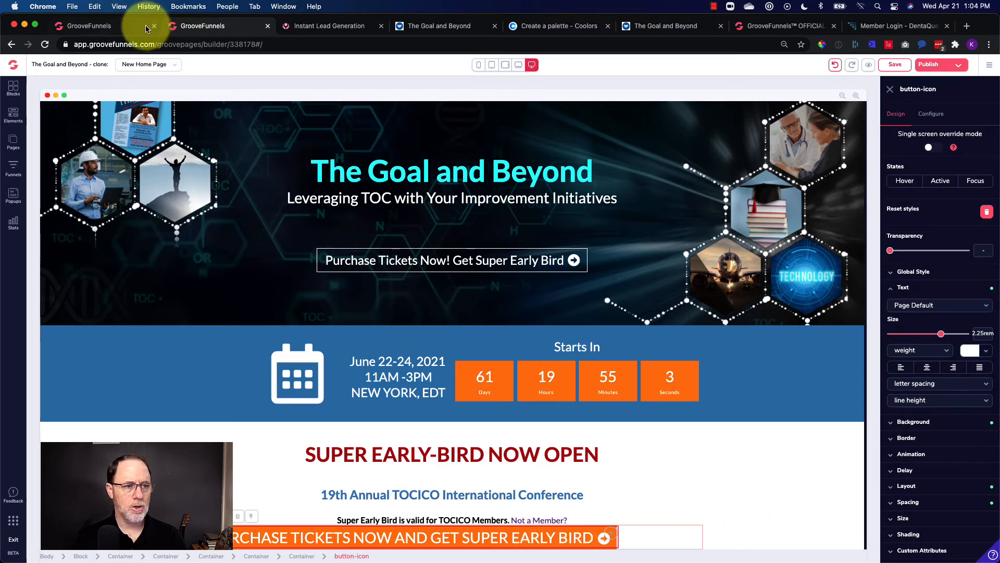
click(132, 30)
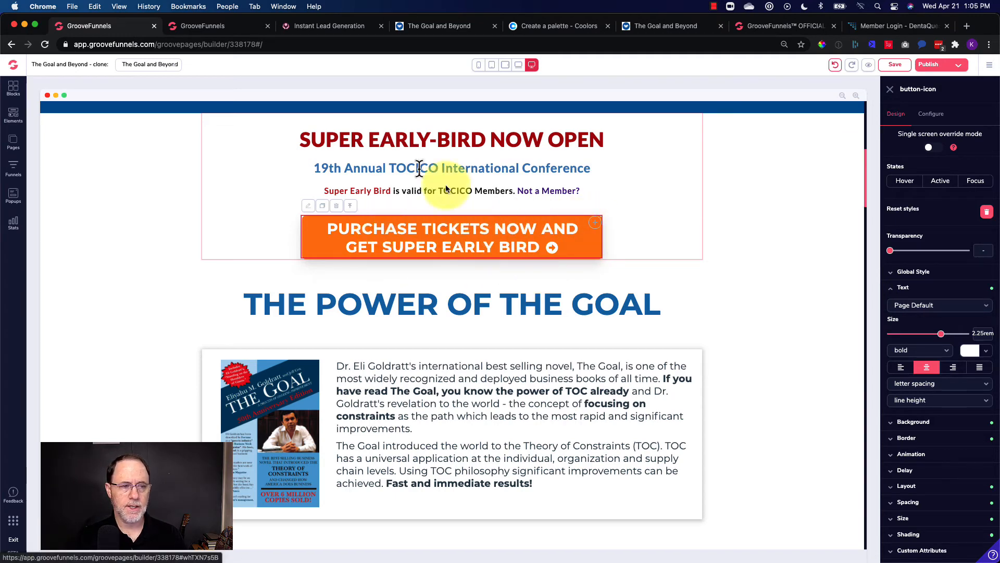
click(215, 24)
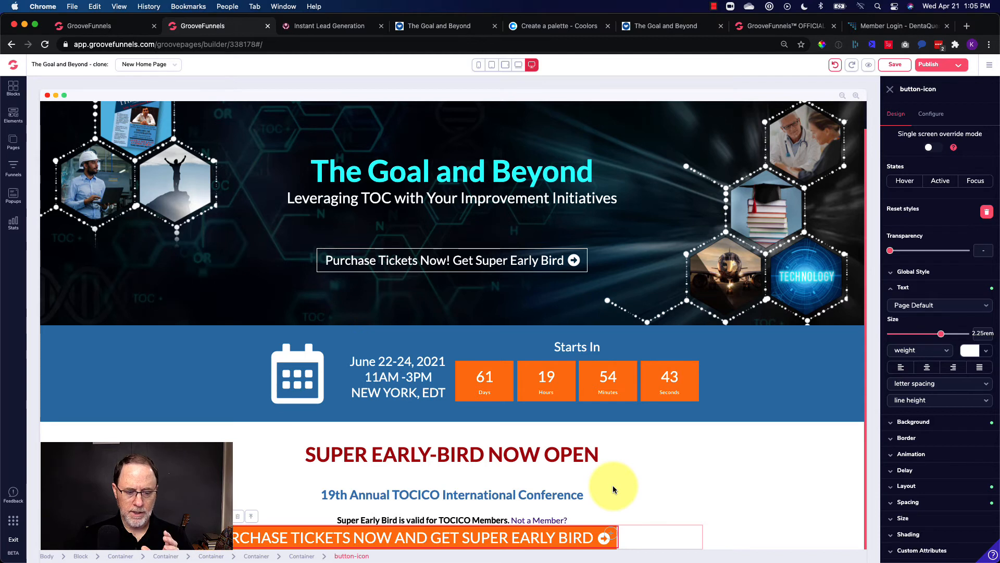
- Set the width of the container around the new ticket button to 50% relative to parent, and compare with the original page
click(303, 557)
click(259, 557)
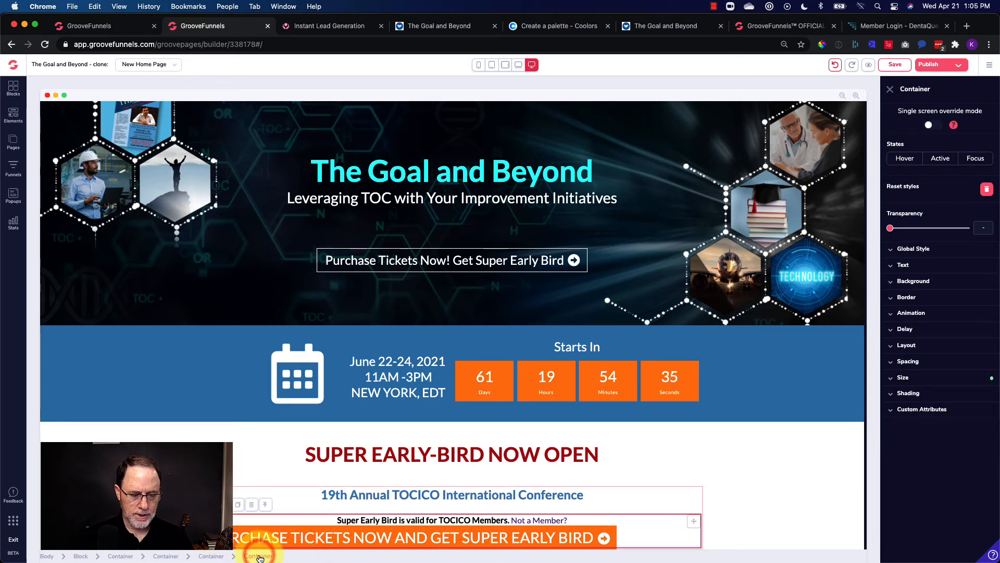
click(333, 537)
click(307, 556)
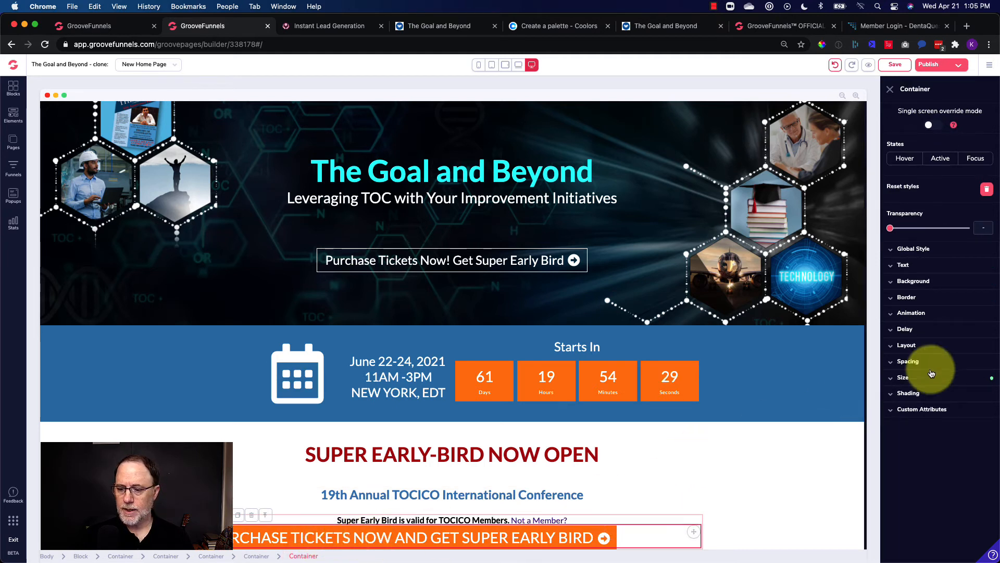
click(902, 377)
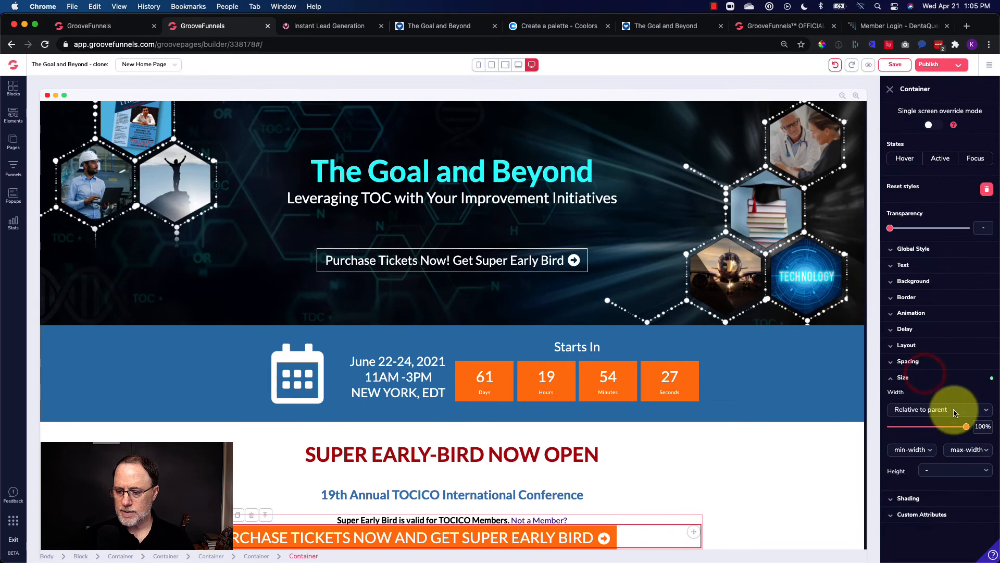
drag(965, 426, 928, 428)
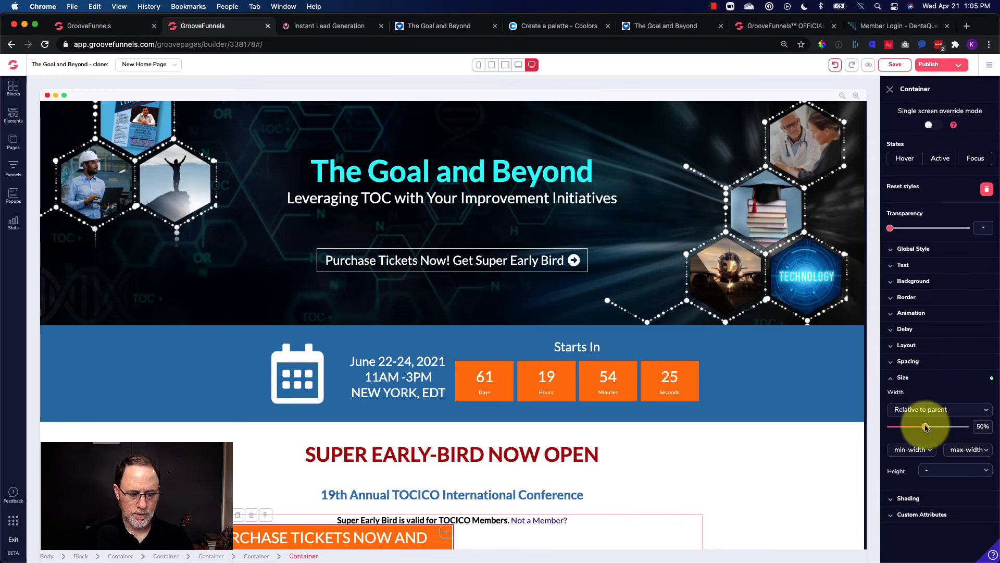
scroll(768, 465, down, 1)
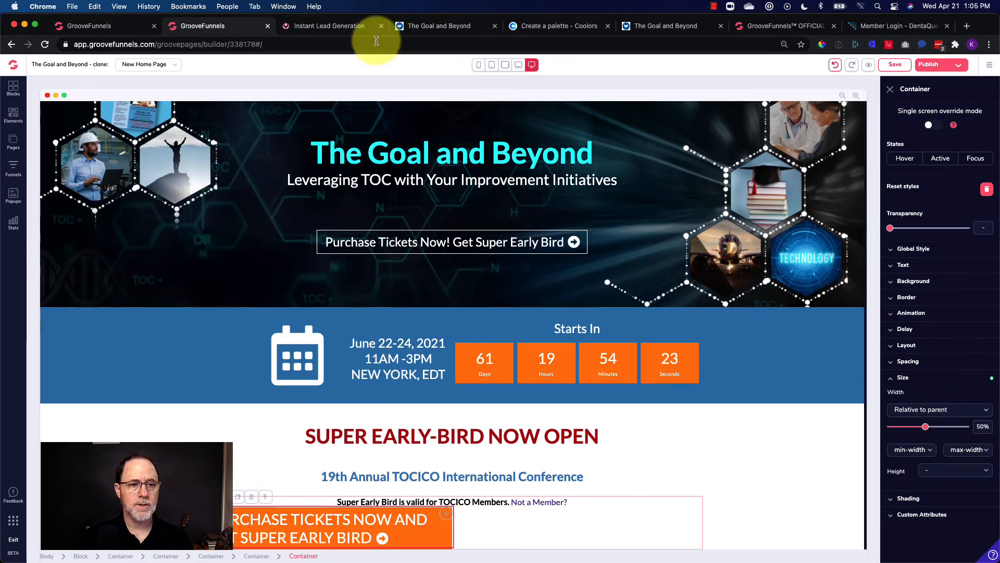
click(137, 25)
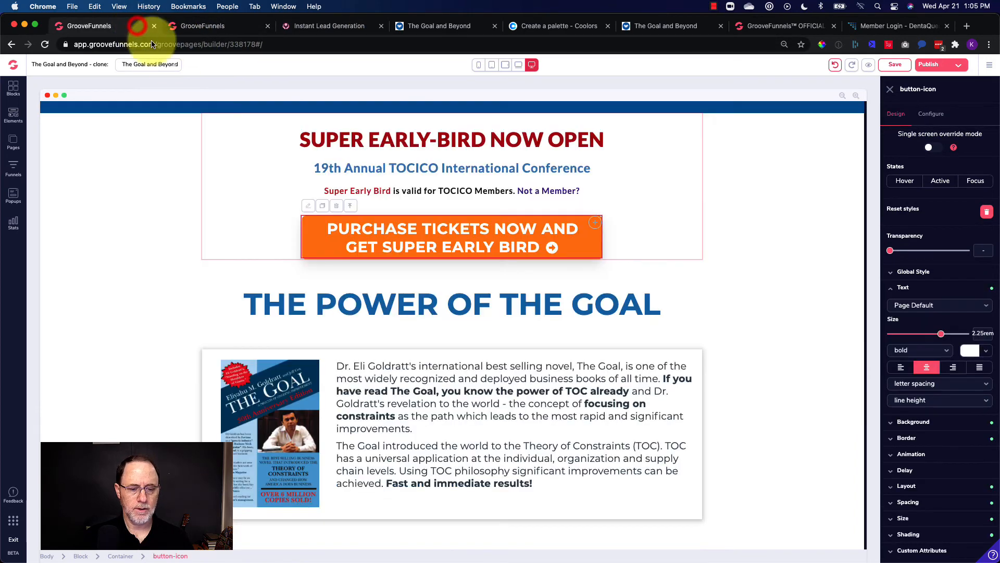
click(214, 25)
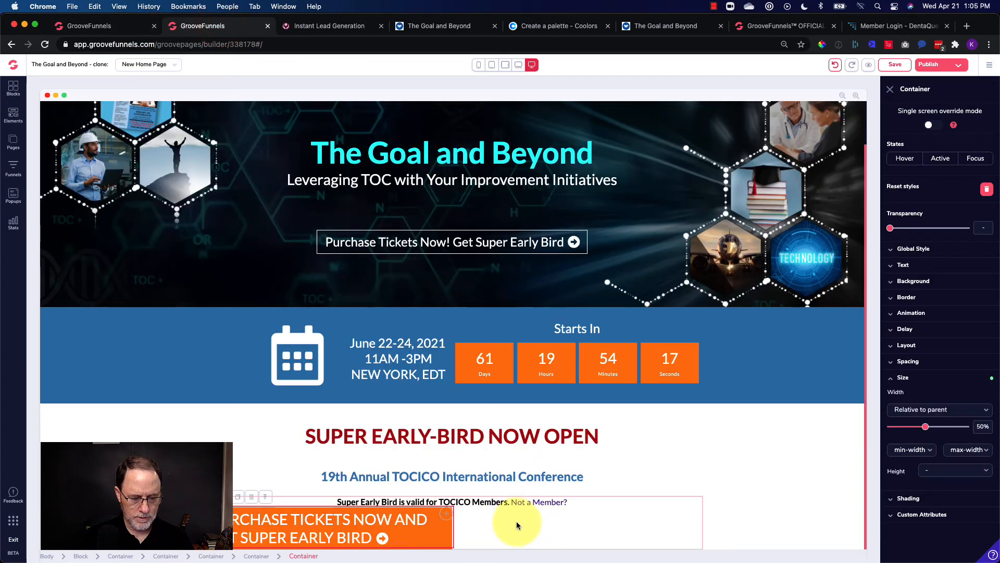
- Centre the text in the ticket button's container and set its weight to semibold, checking against the original page's button
click(915, 264)
click(928, 345)
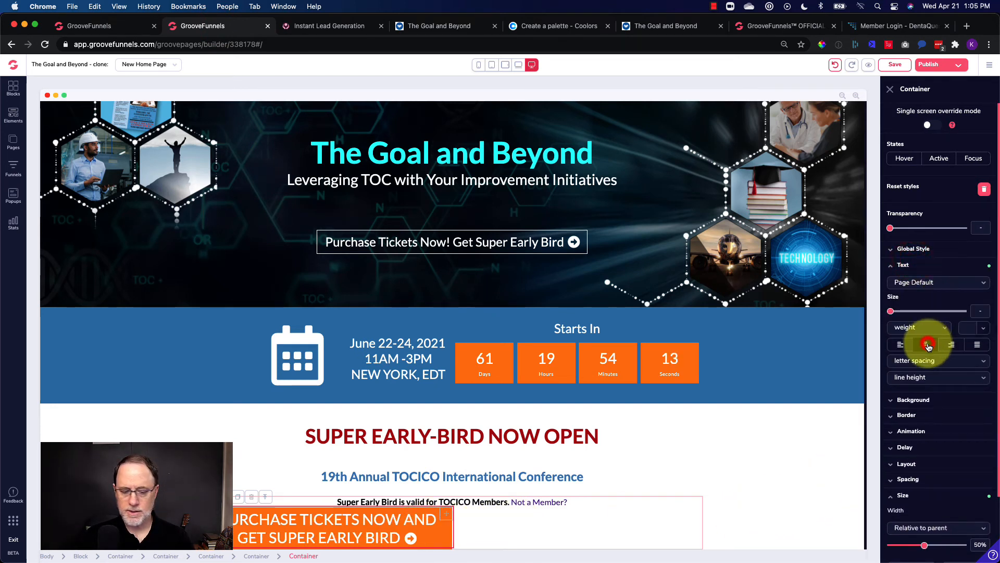
click(907, 330)
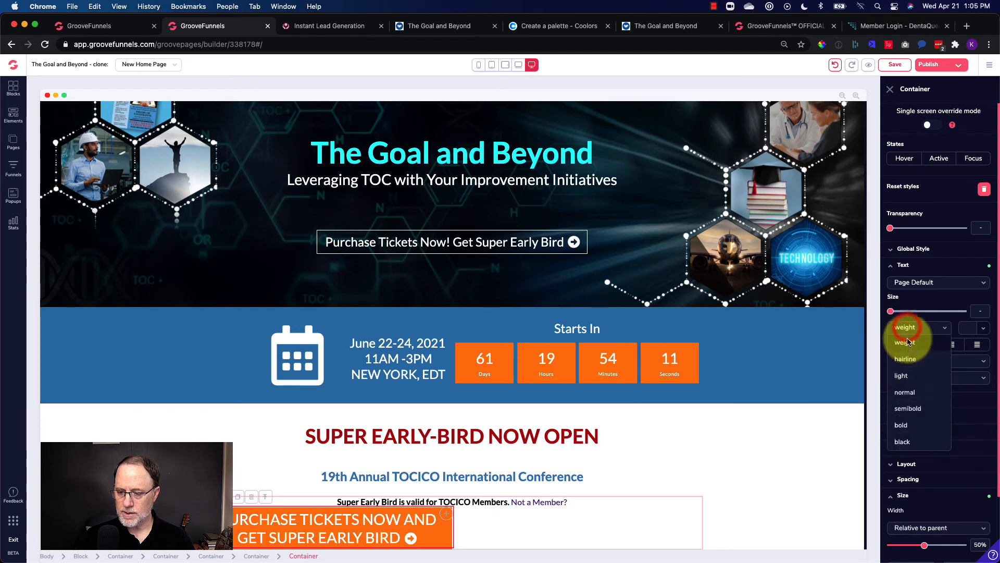
click(904, 407)
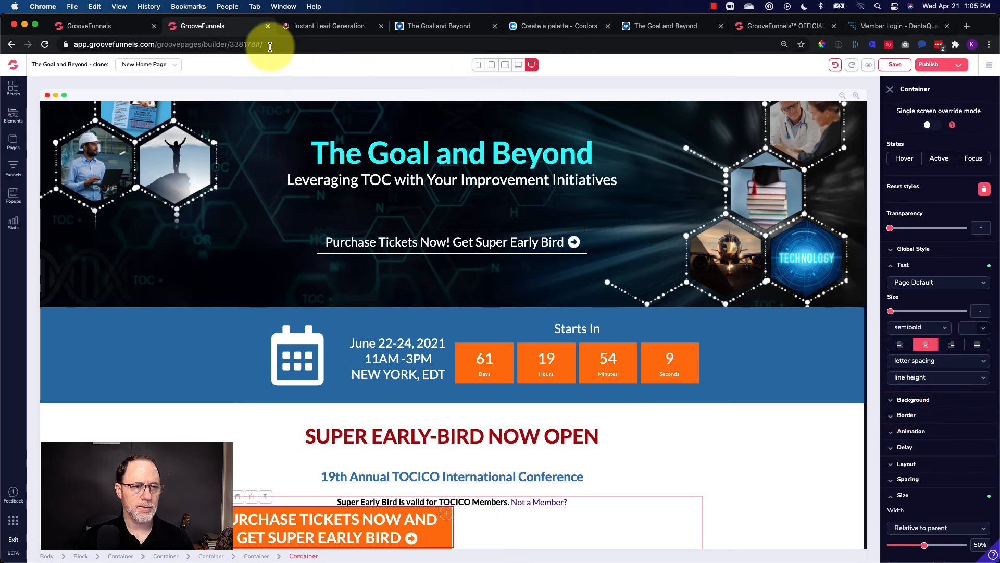
click(133, 28)
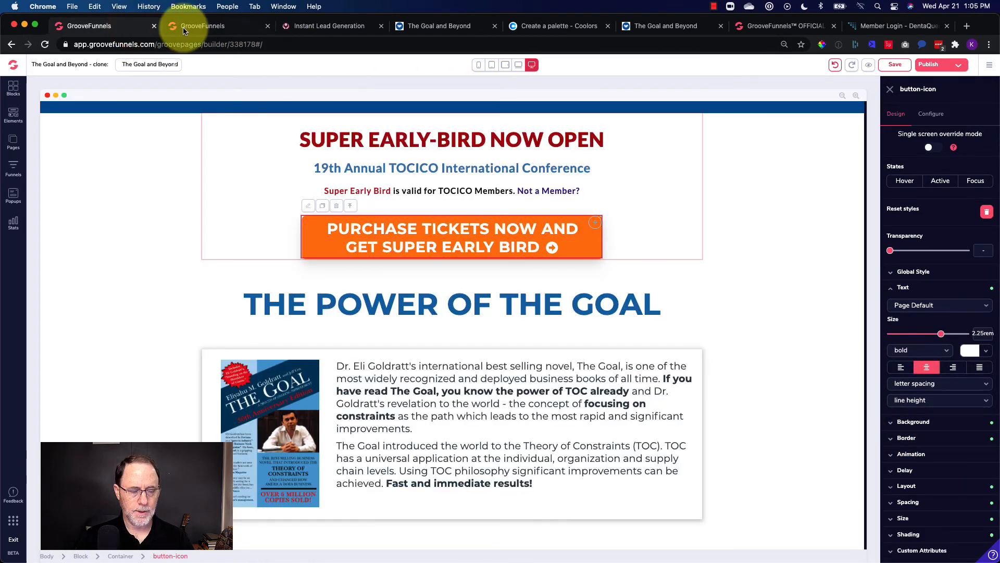
click(206, 26)
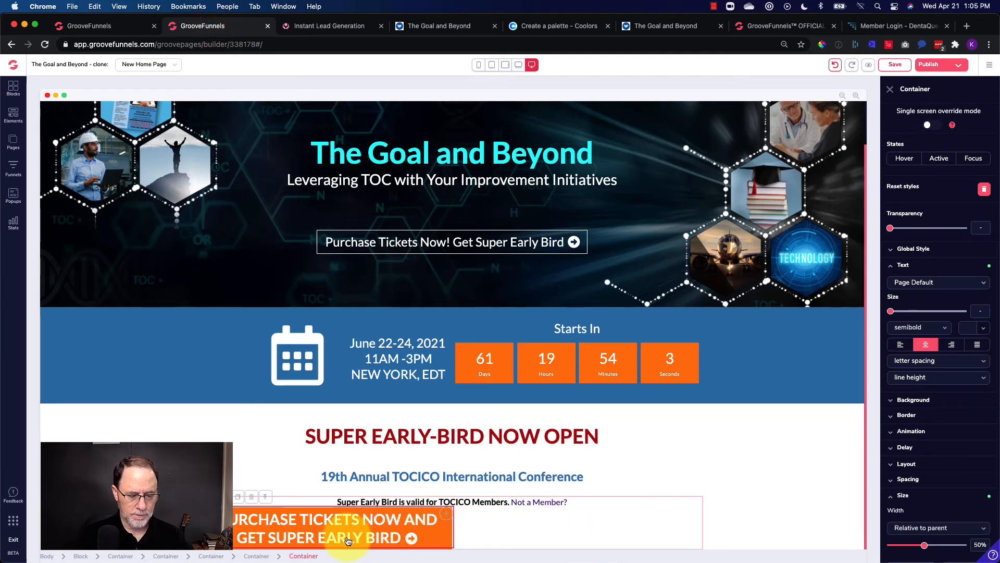
- Give the container holding the members' line and ticket button a vertical layout with centred secondary alignment
click(261, 555)
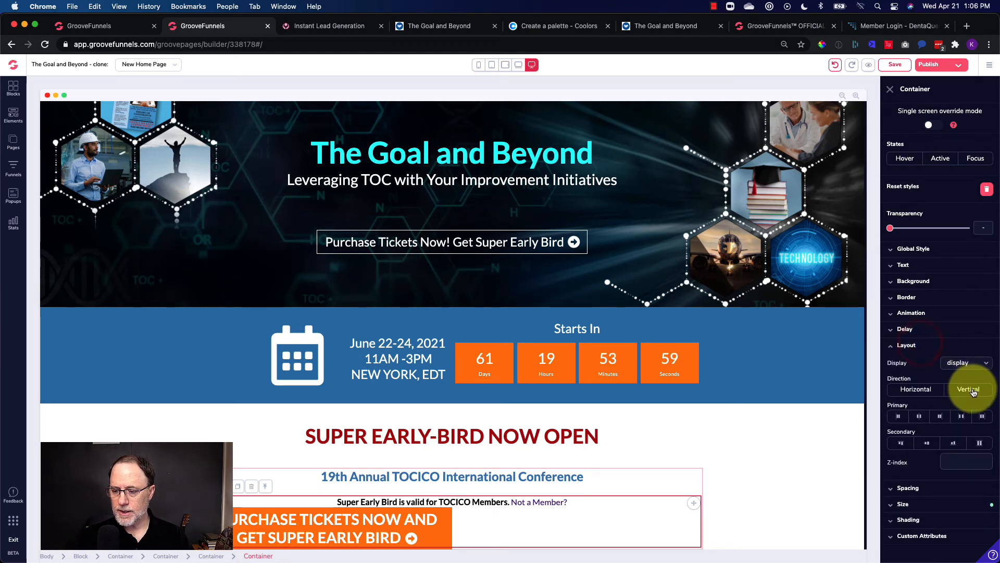
click(969, 390)
click(931, 443)
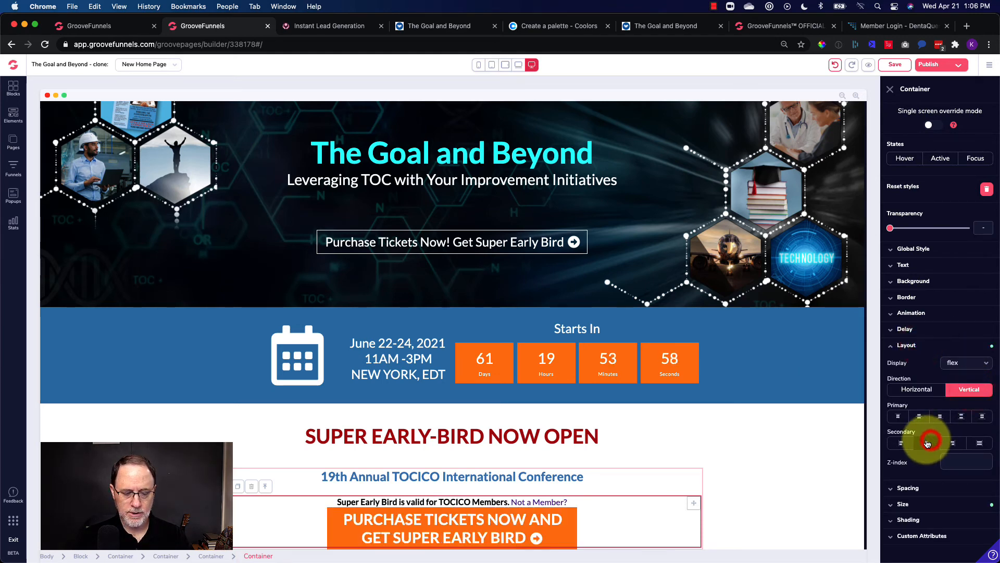
click(803, 435)
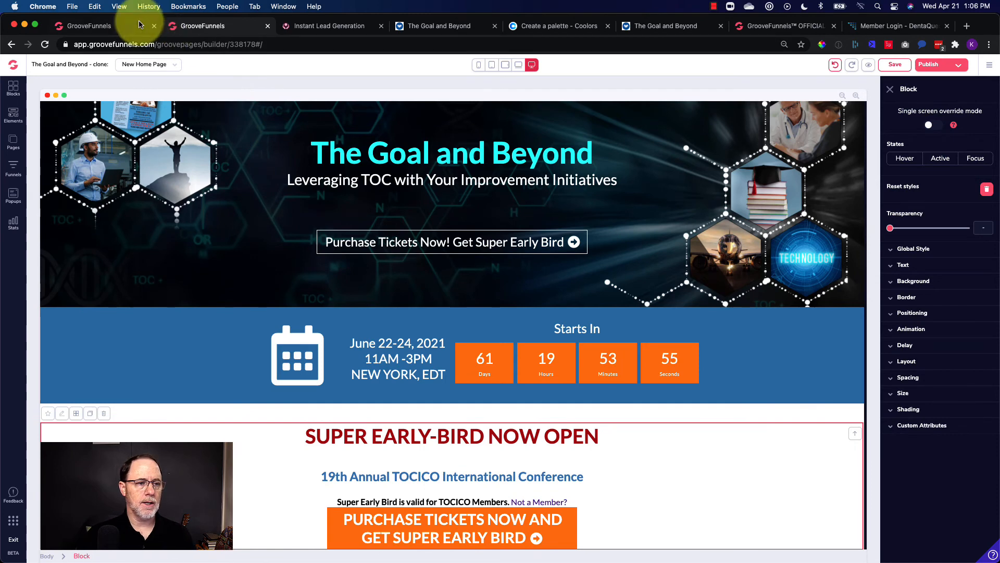
- Compare the early-bird headings' spacing and the ticket button's styling between the original page and the New Home Page
click(124, 26)
scroll(407, 258, up, 3)
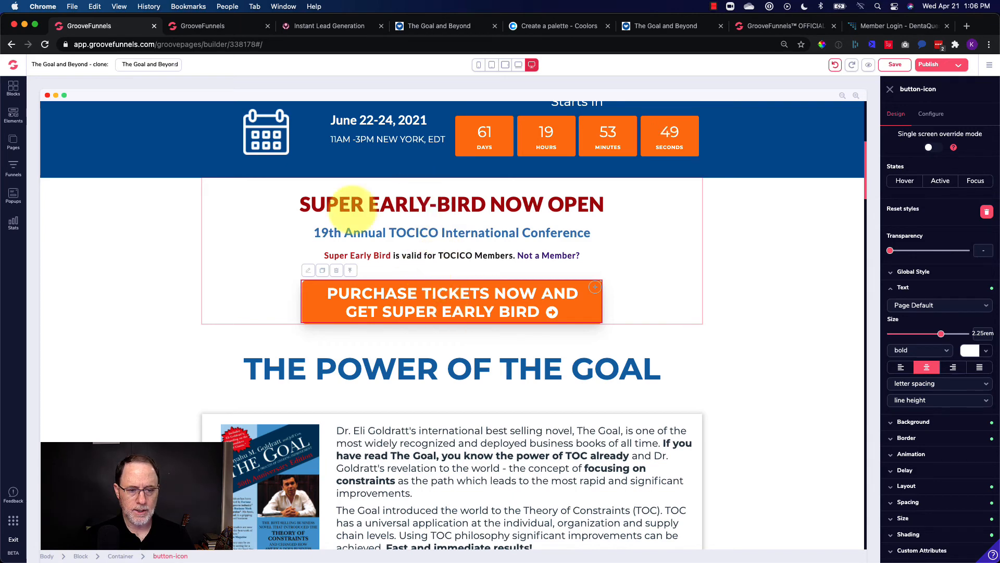
click(200, 26)
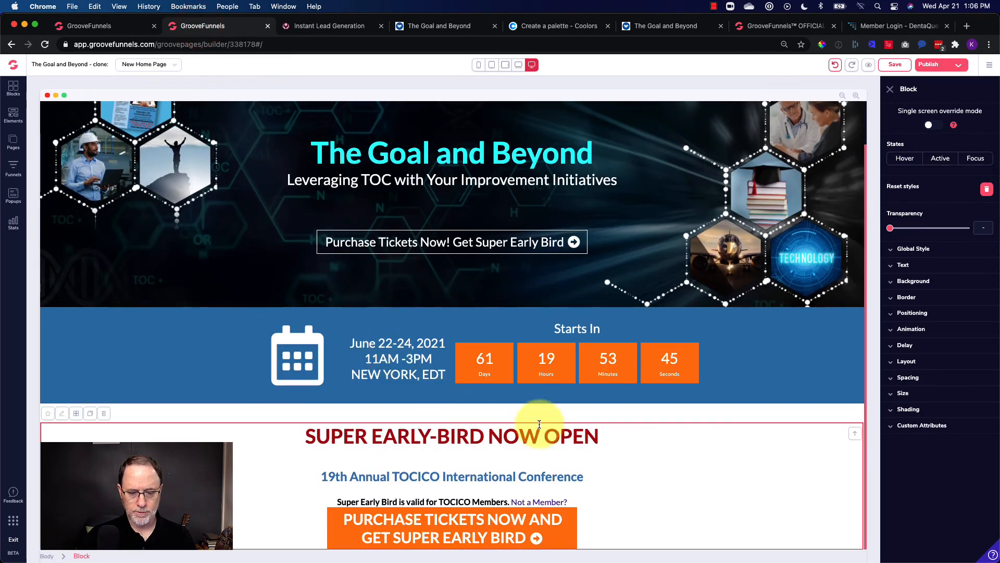
click(475, 474)
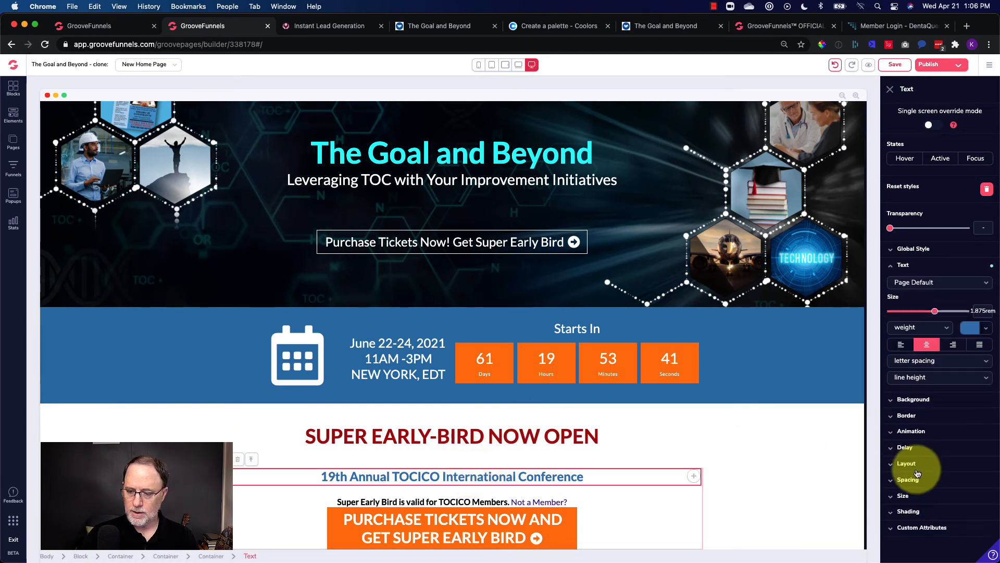
click(487, 432)
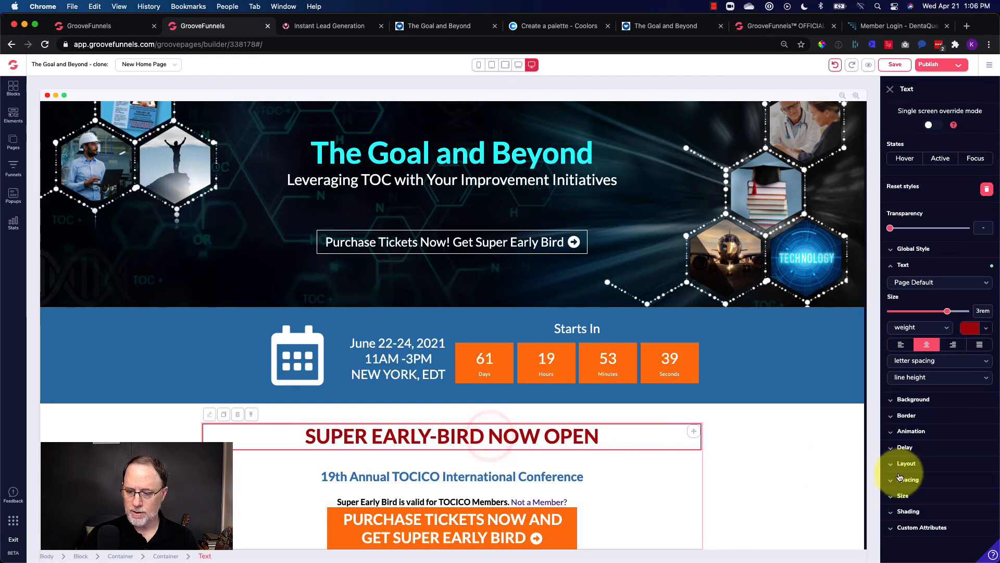
click(927, 478)
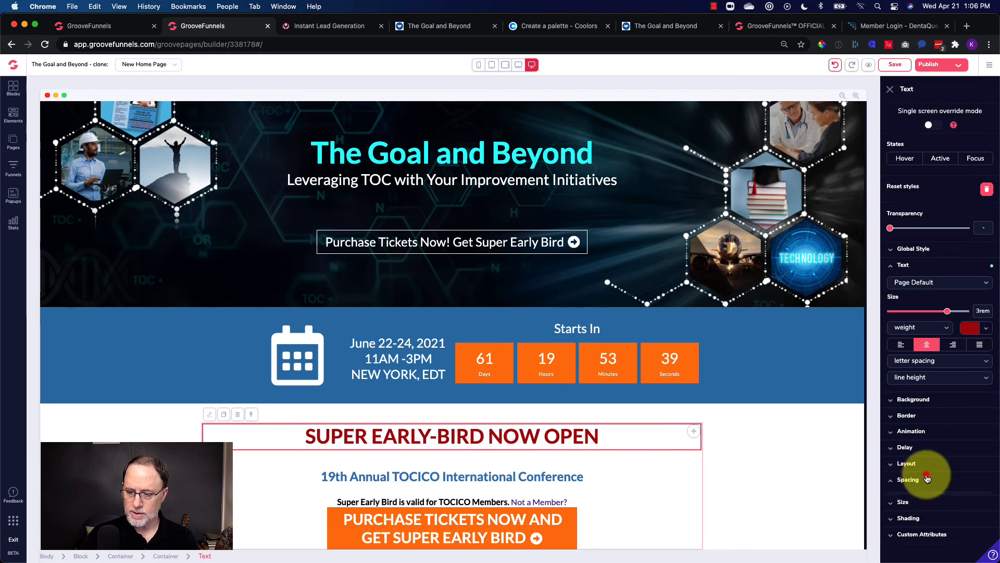
click(654, 462)
click(117, 26)
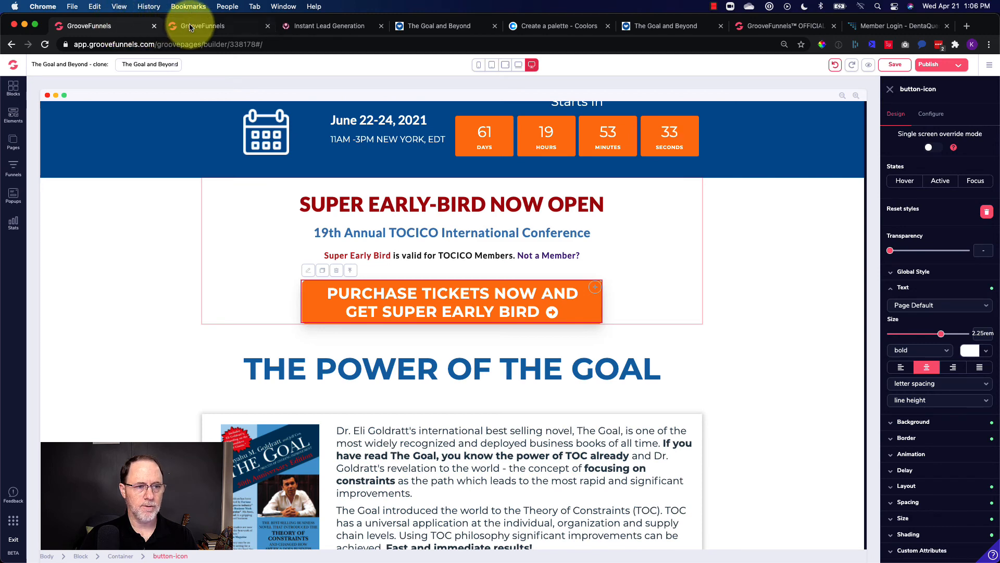
click(203, 26)
- Round the new ticket button's corners to .5rem
click(571, 522)
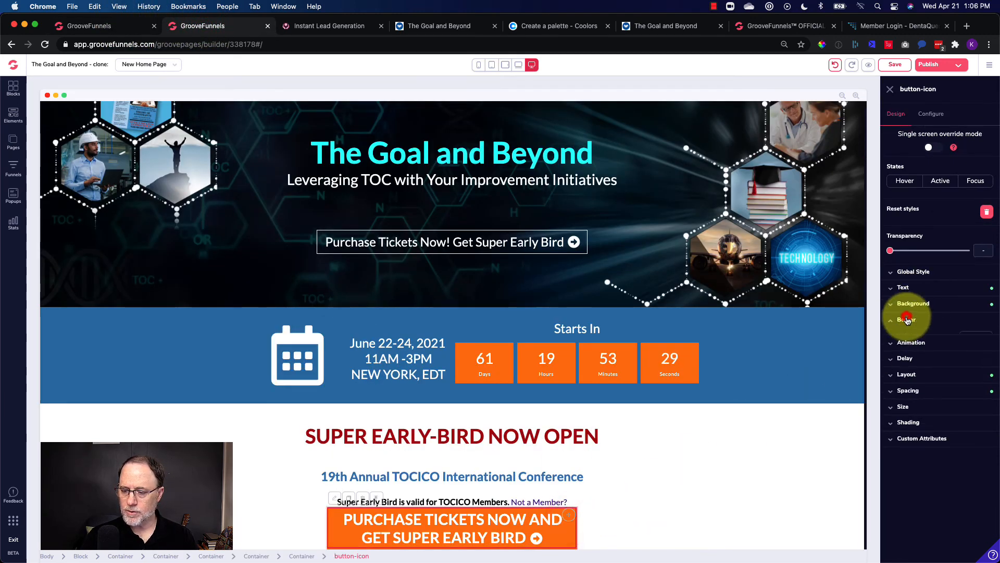
drag(891, 358, 943, 360)
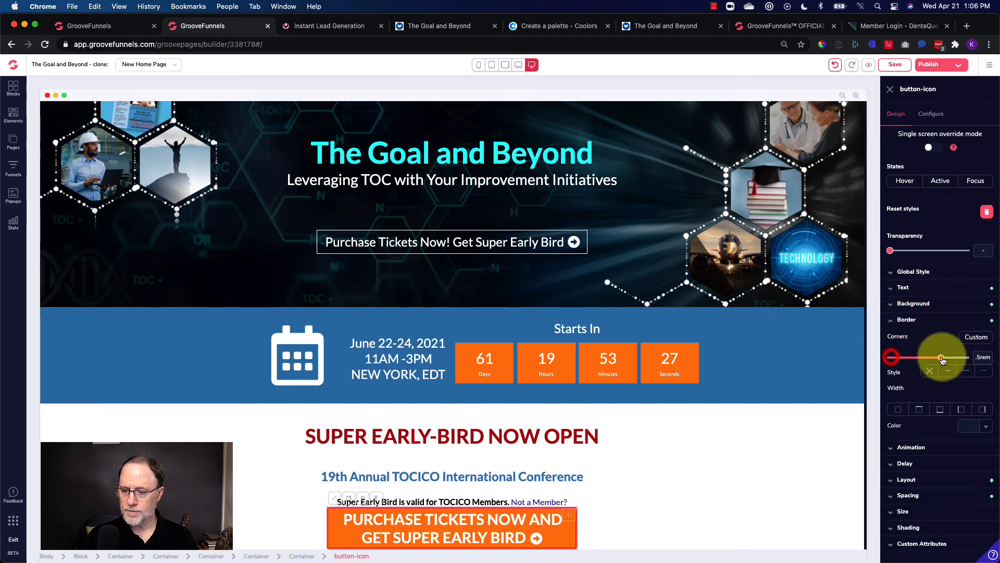
click(930, 494)
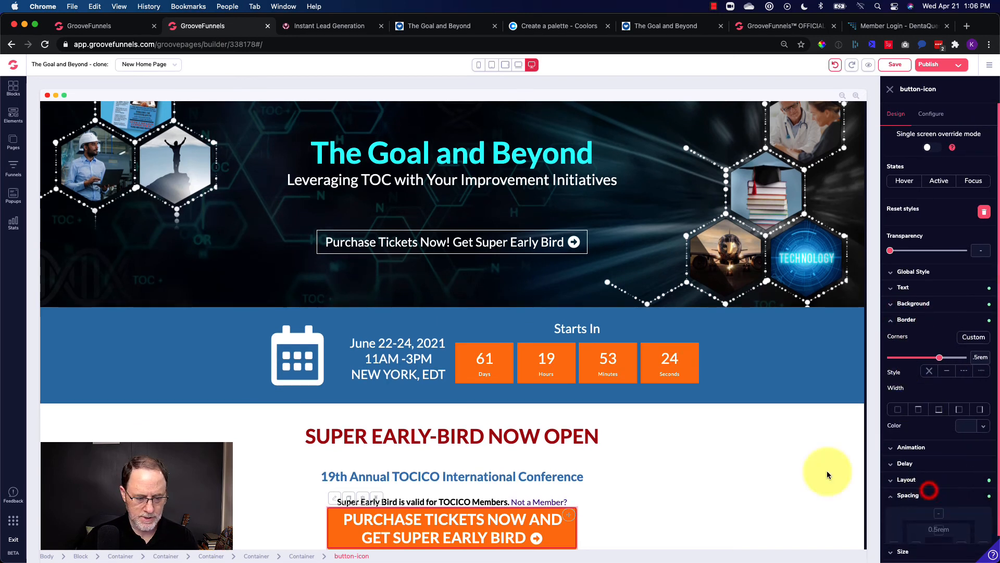
- Add a 3.5rem top margin to the container directly around the ticket button
click(302, 556)
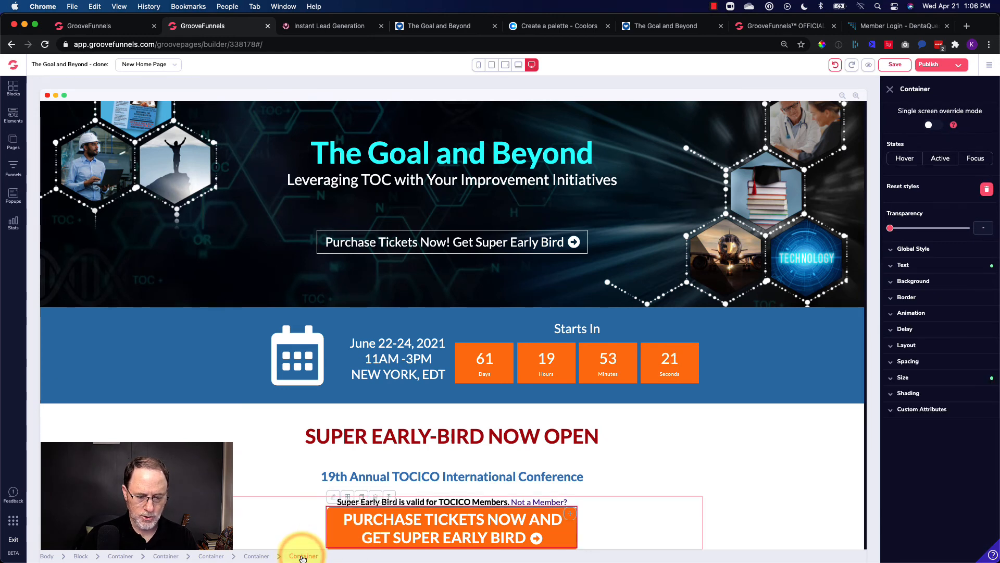
click(908, 361)
click(940, 379)
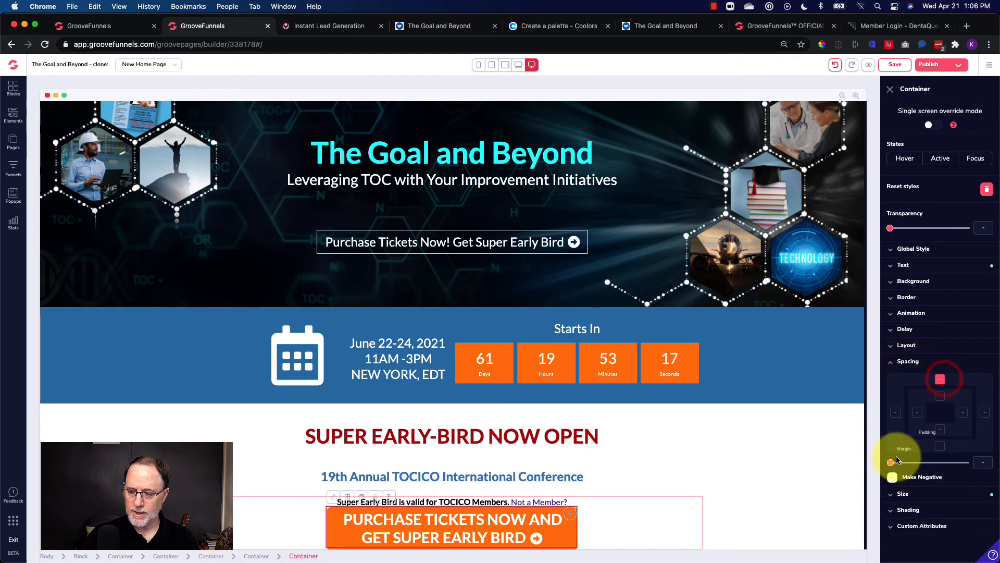
drag(891, 463, 935, 465)
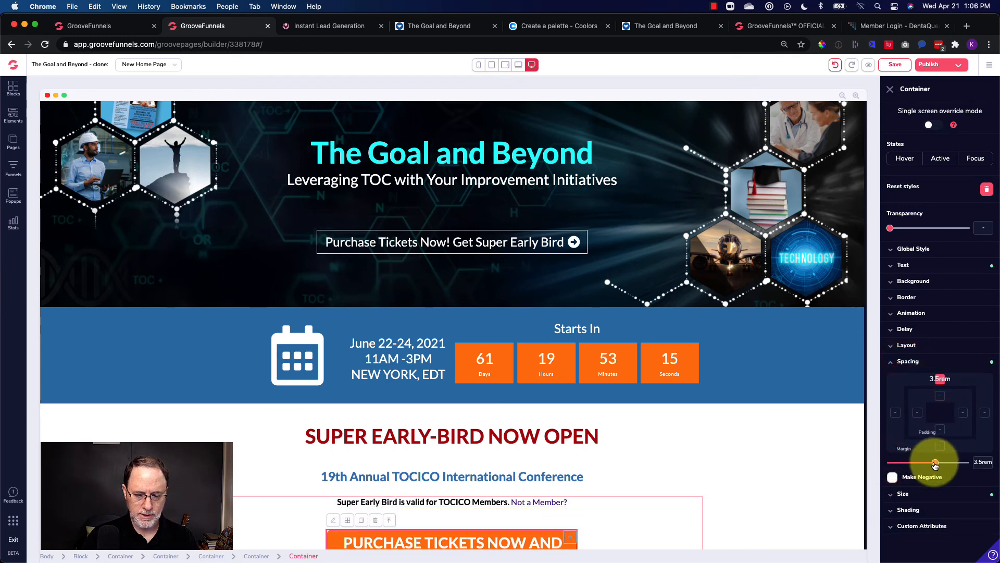
scroll(833, 453, down, 1)
- Add 3.5rem of bottom padding to the early-bird section's block
click(822, 448)
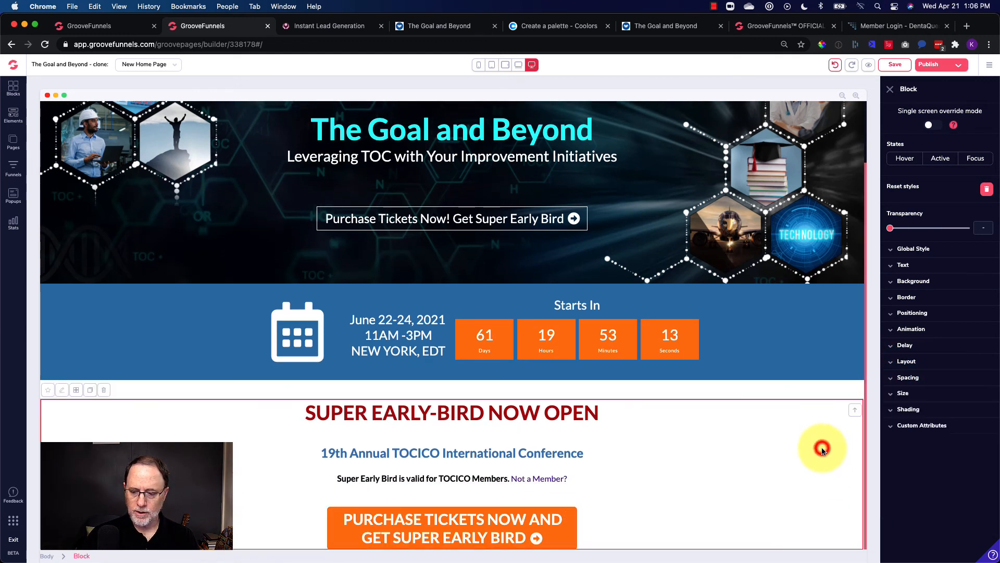
click(794, 395)
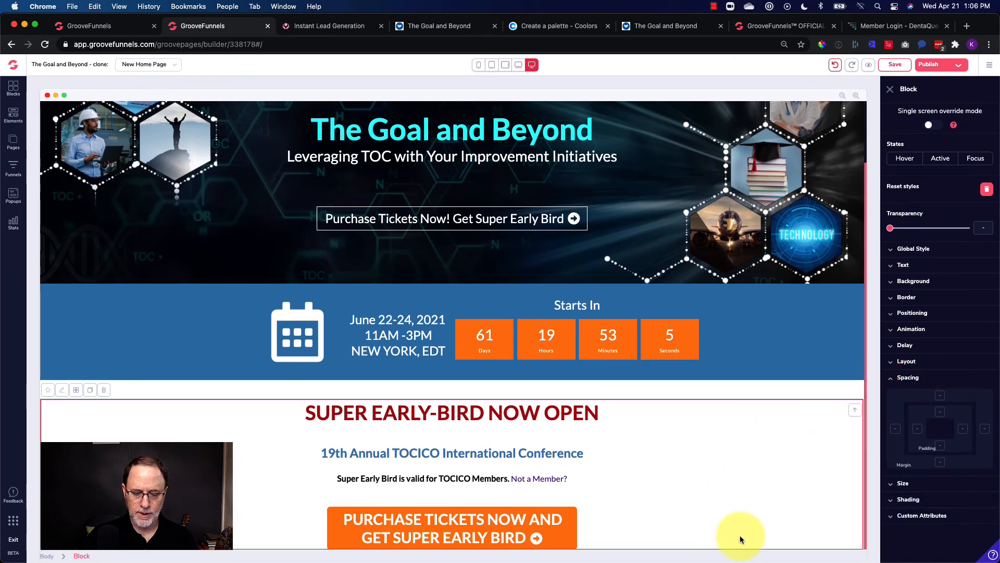
click(940, 446)
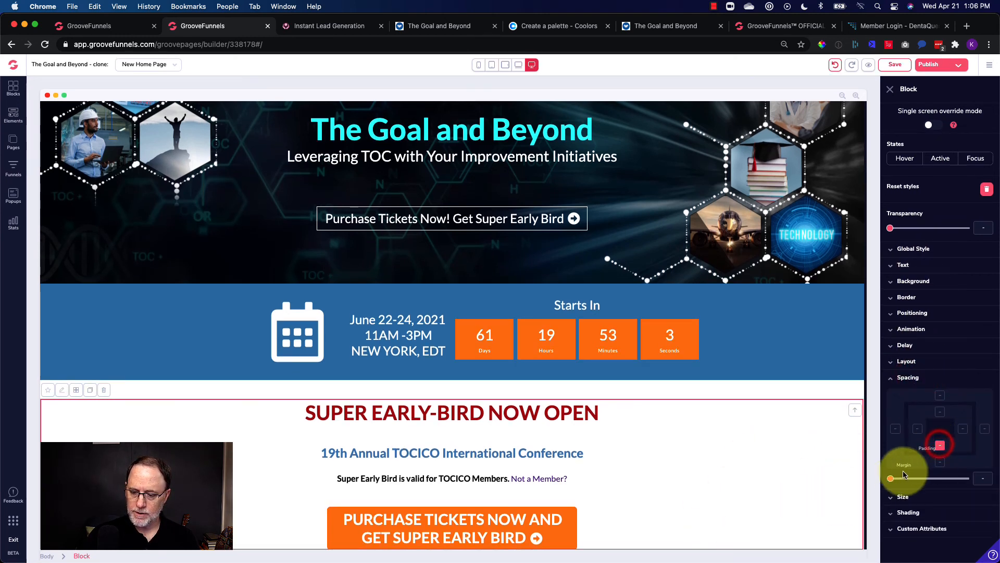
drag(891, 479, 937, 478)
scroll(682, 476, down, 1)
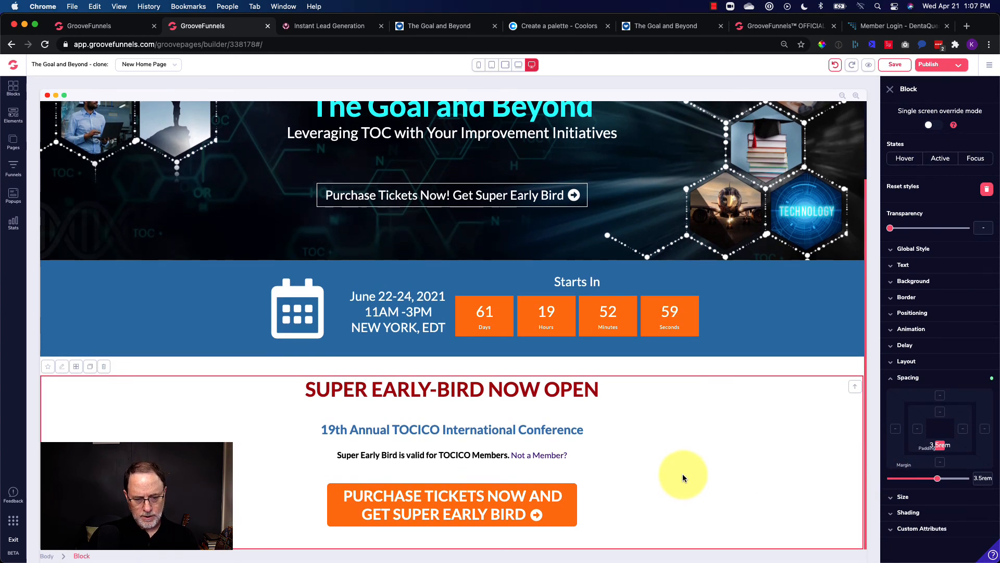
- Compare the finished early-bird section on the New Home Page with the original page's section
click(775, 315)
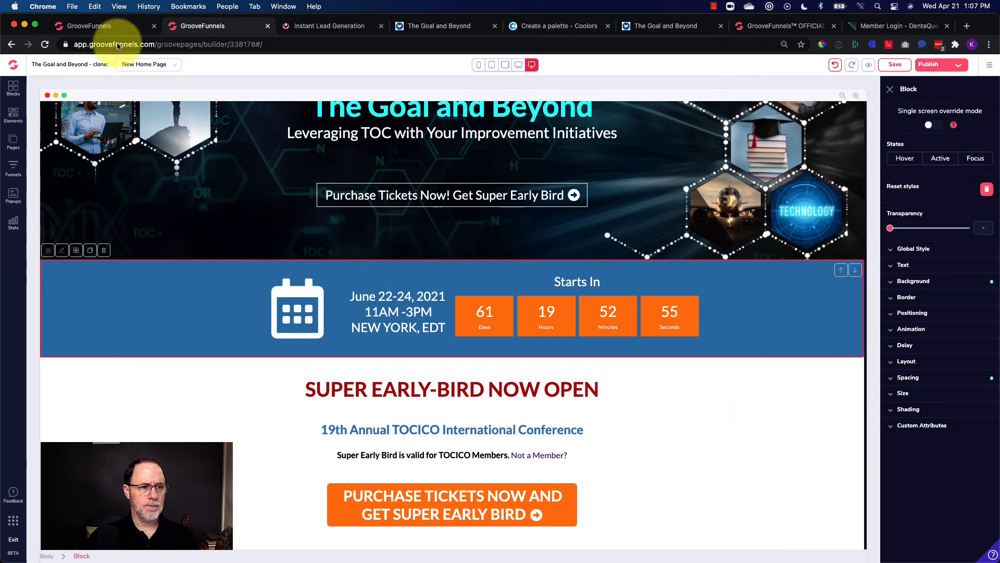
click(118, 26)
click(771, 279)
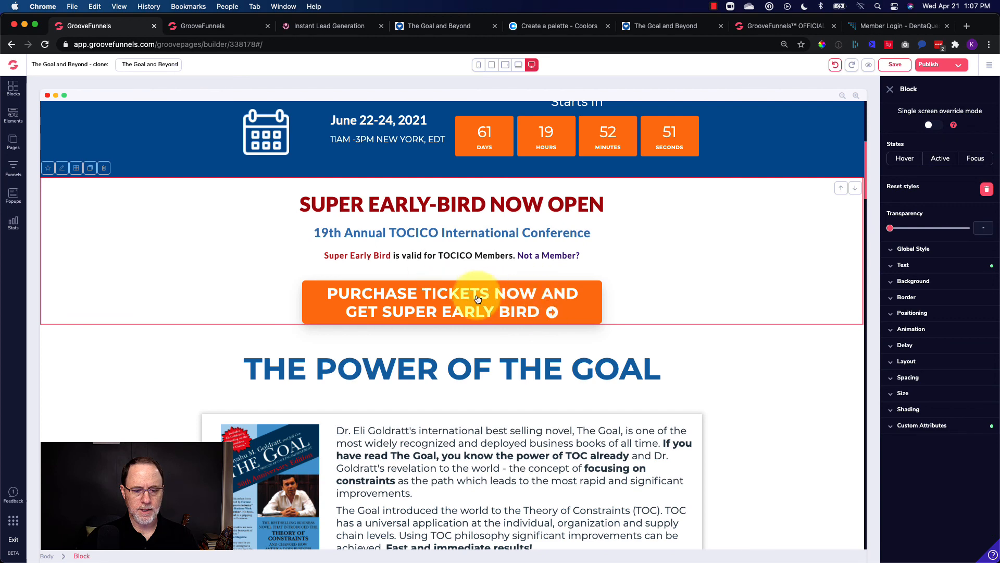
click(203, 26)
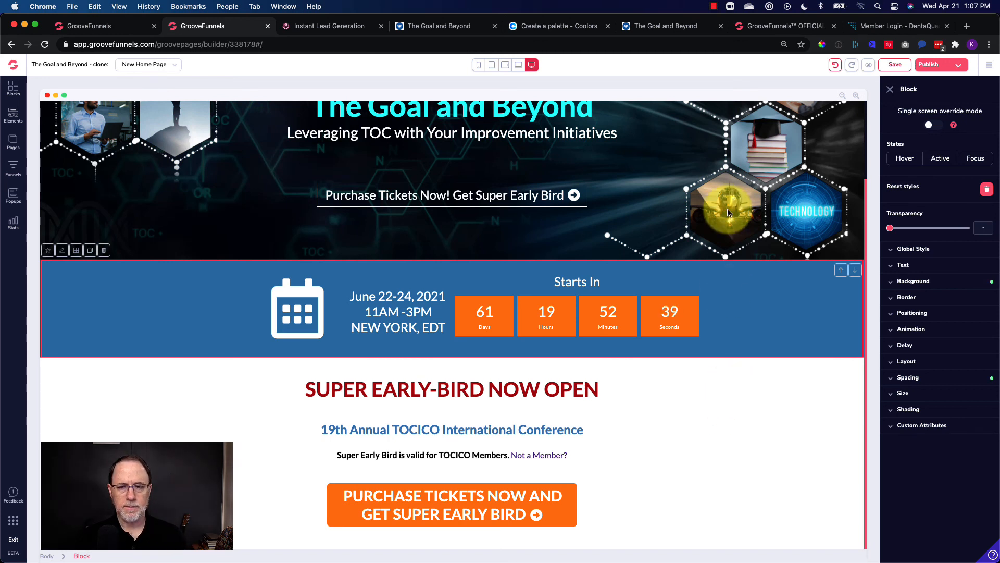
click(714, 6)
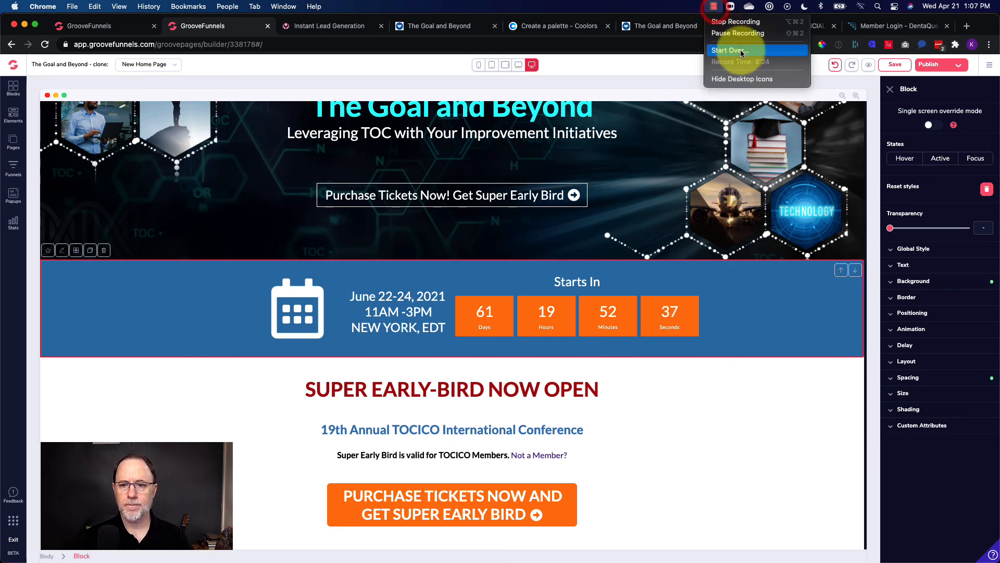